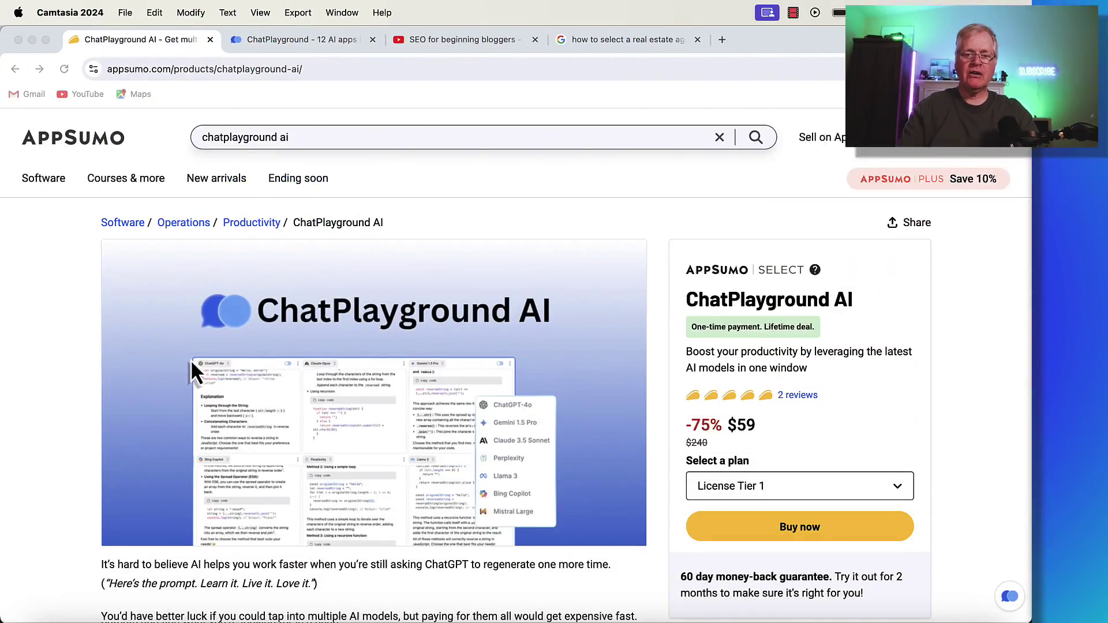
- Scroll down the AppSumo ChatPlayground AI deal page to the License Tier 1–3 pricing cards
scroll(34, 382, down, 3)
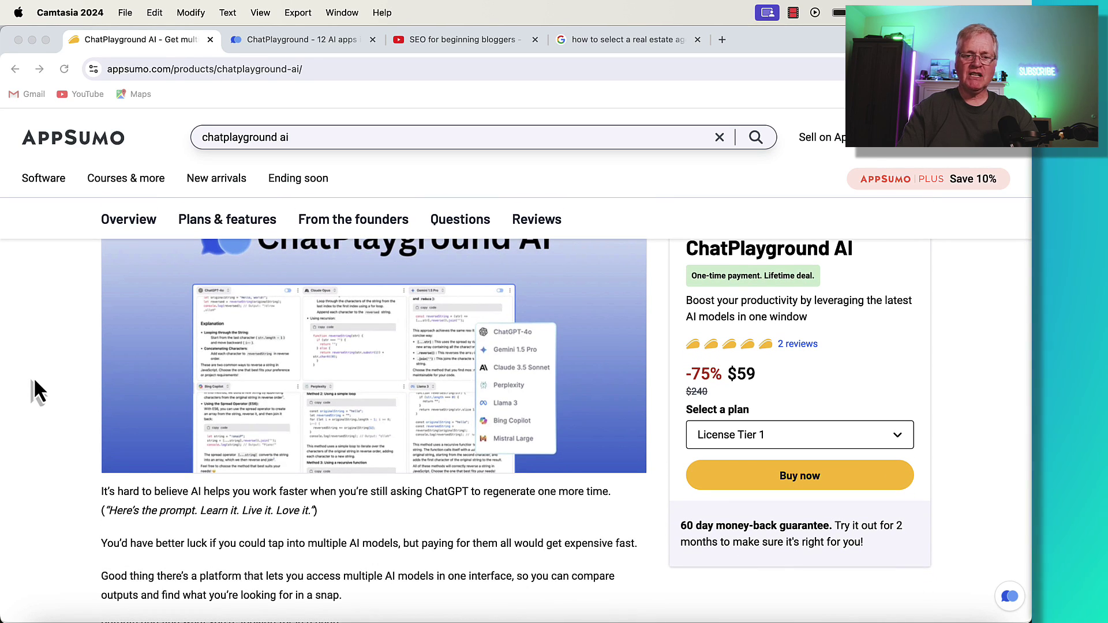
scroll(35, 382, down, 2)
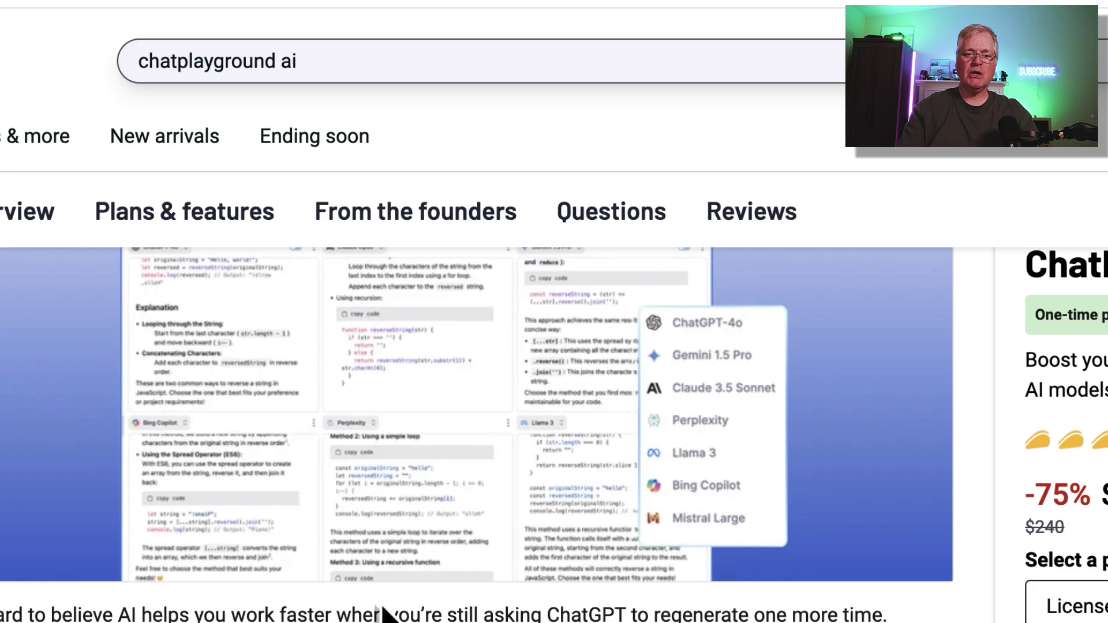
scroll(46, 456, down, 15)
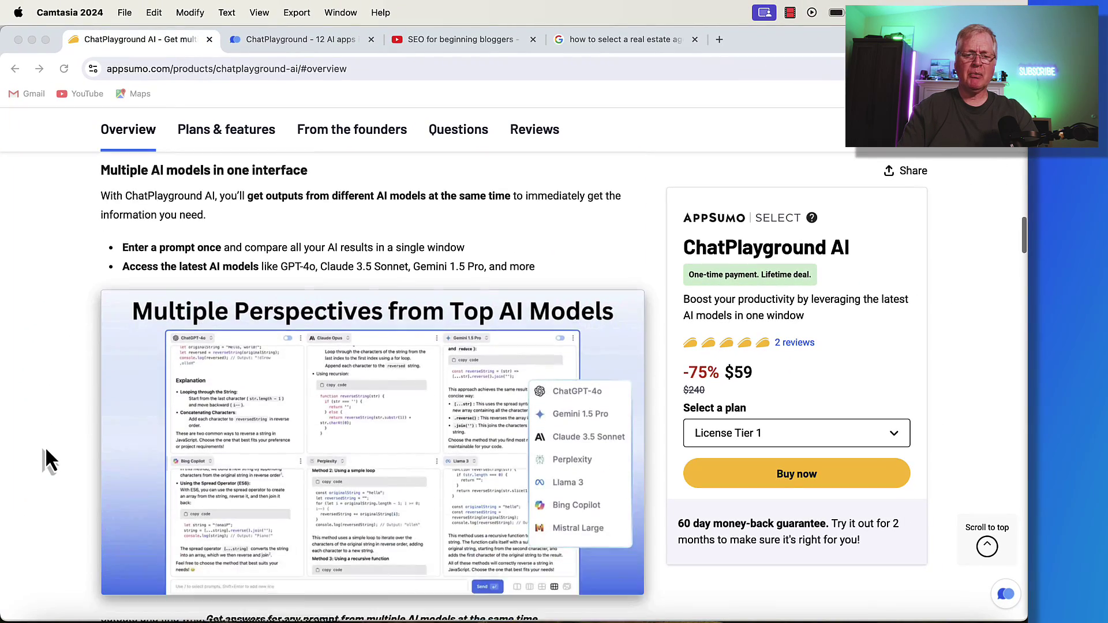
scroll(47, 456, down, 10)
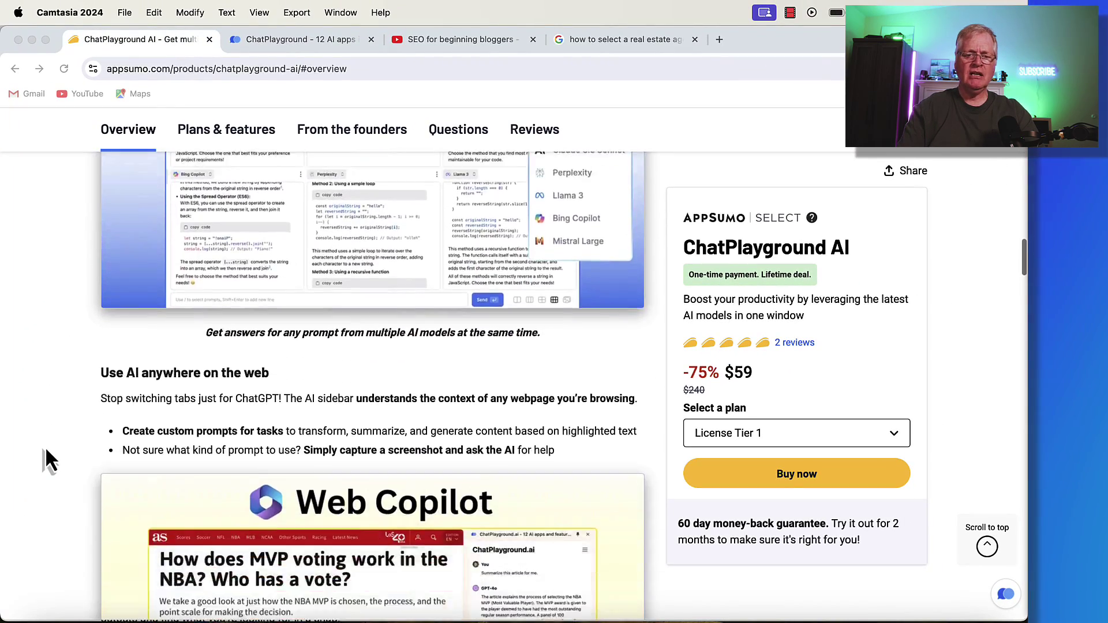
scroll(46, 455, down, 15)
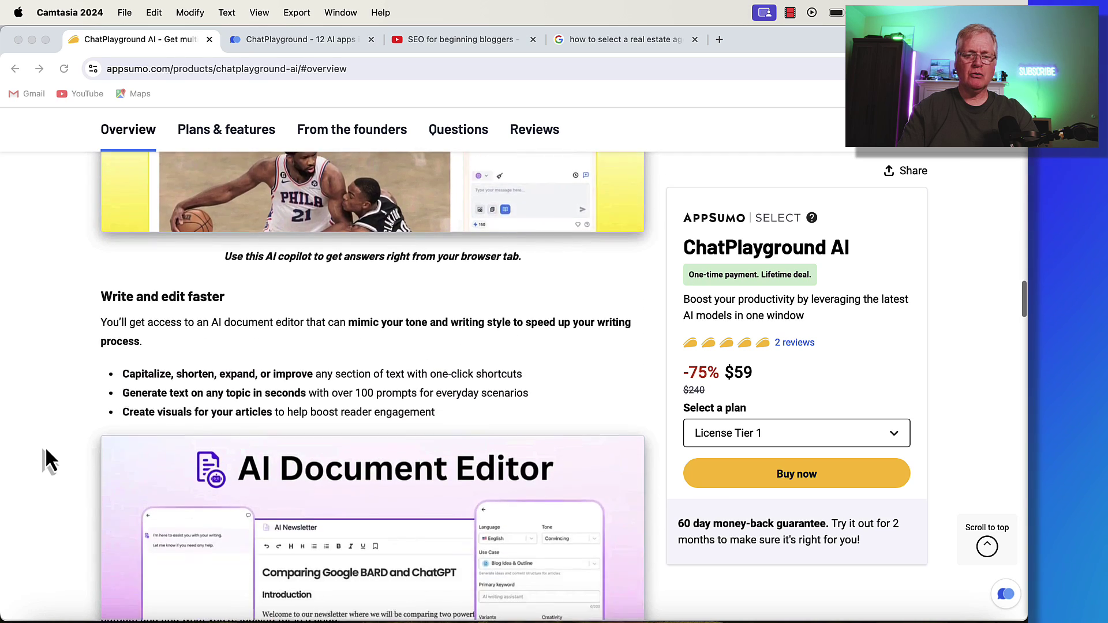
- Switch to the 'ChatPlayground - 12 AI apps' browser tab
scroll(46, 455, down, 2)
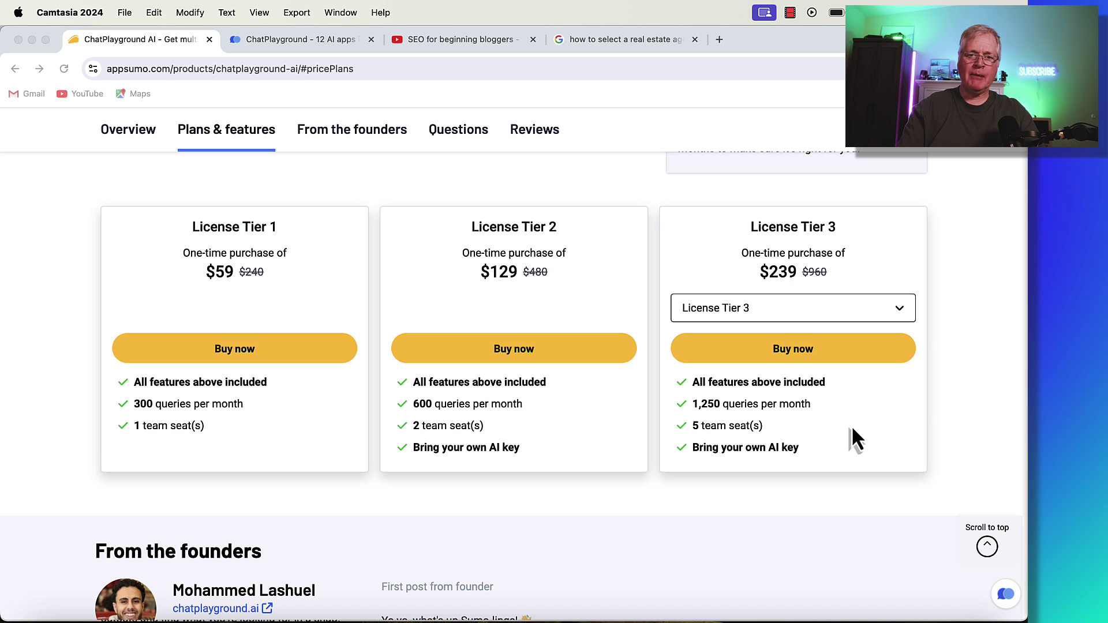
click(280, 39)
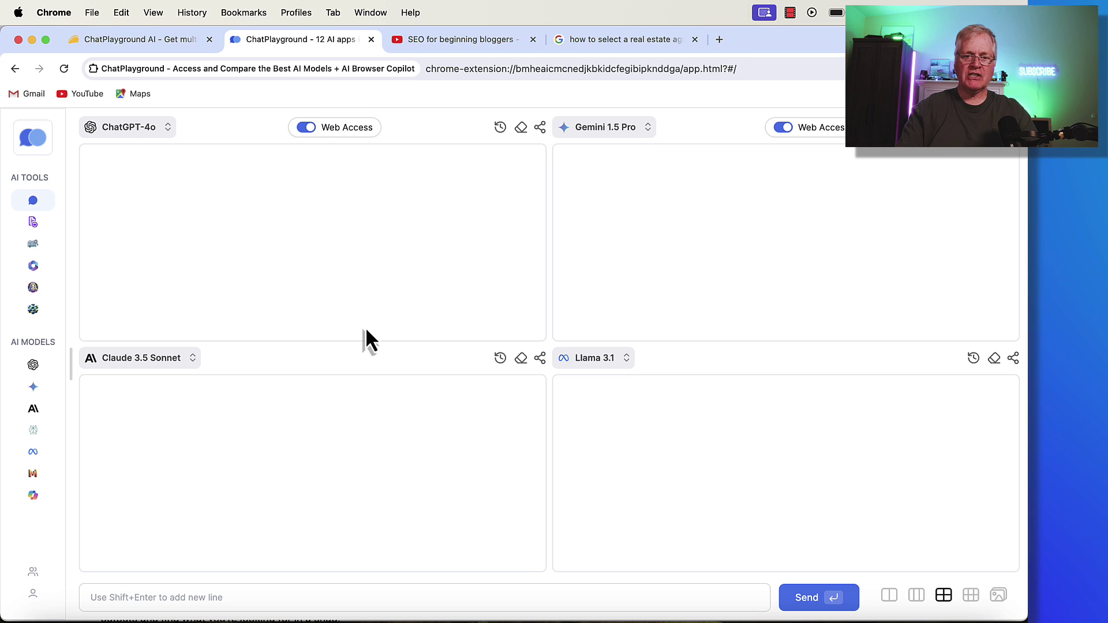
- Replace the ChatGPT-4o, Gemini, Claude and Llama panels with Claude 3.5 Sonnet, Perplexity, Bing Copilot and Gemini 1.5 Pro
click(167, 128)
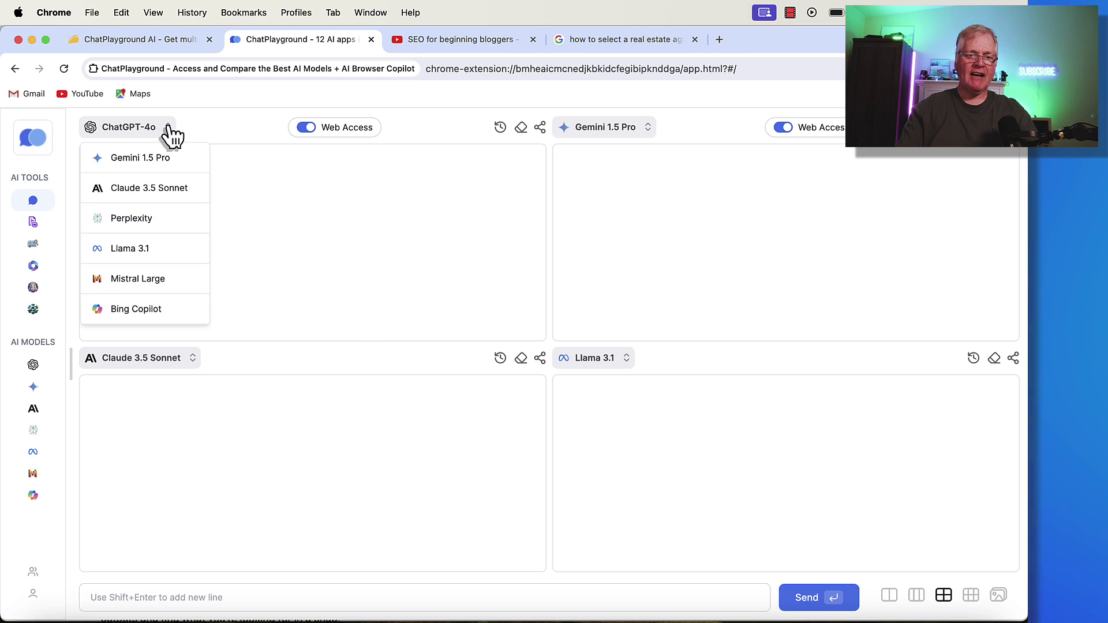
click(168, 190)
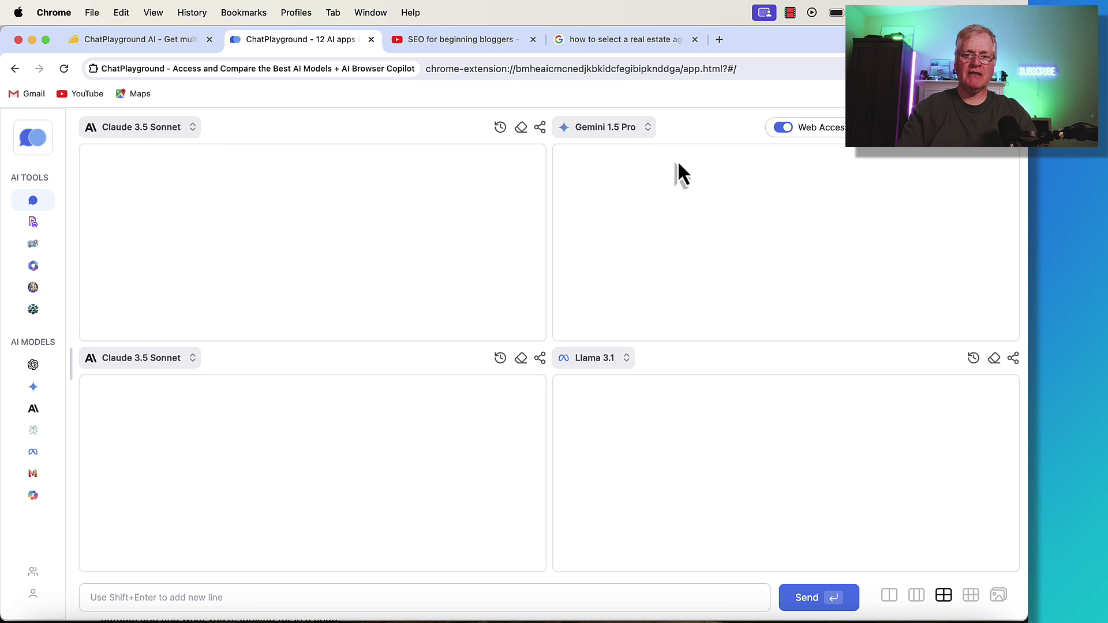
click(648, 130)
click(620, 233)
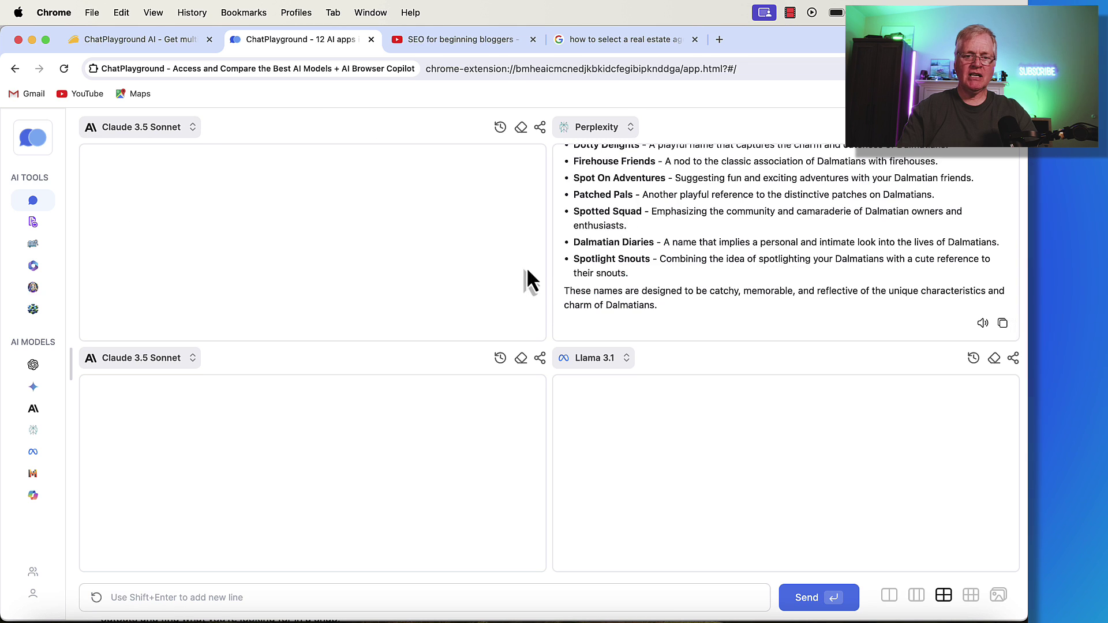
click(193, 359)
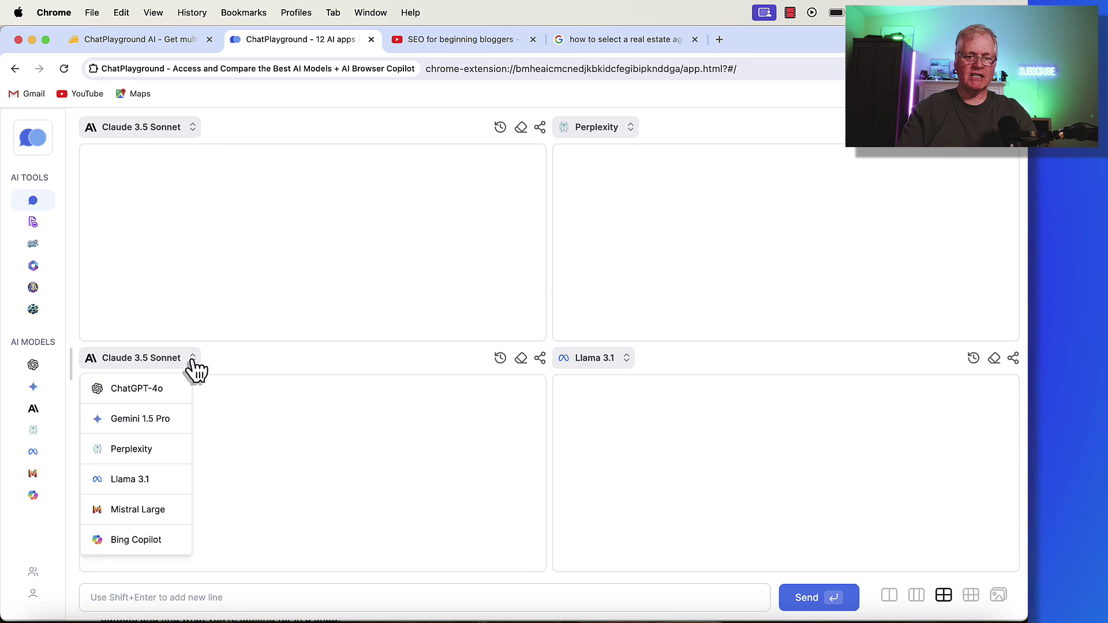
click(158, 540)
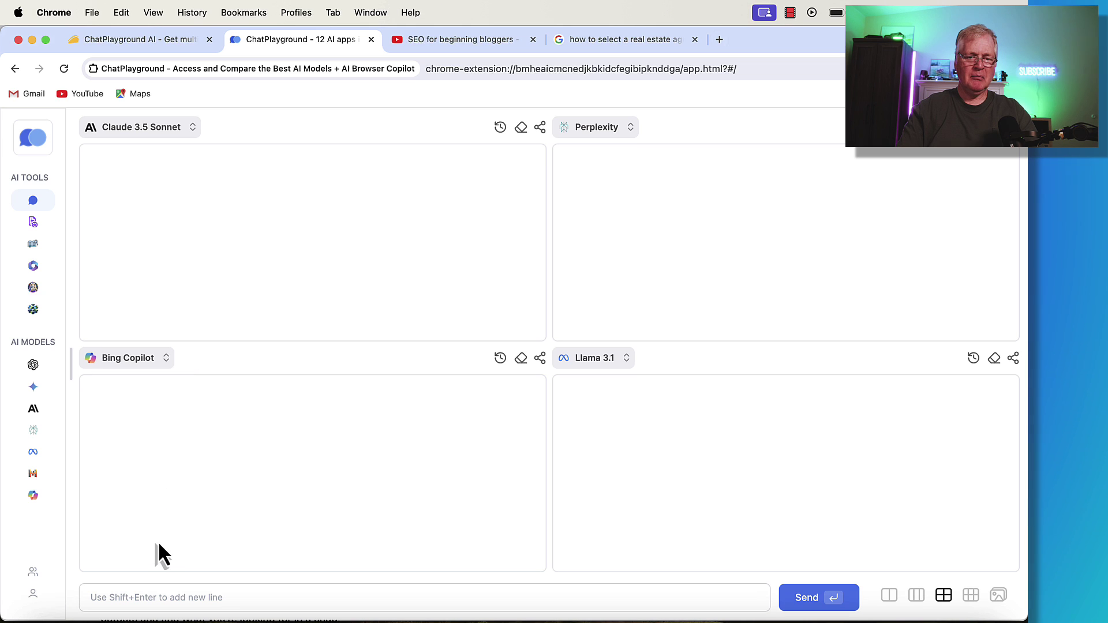
click(627, 359)
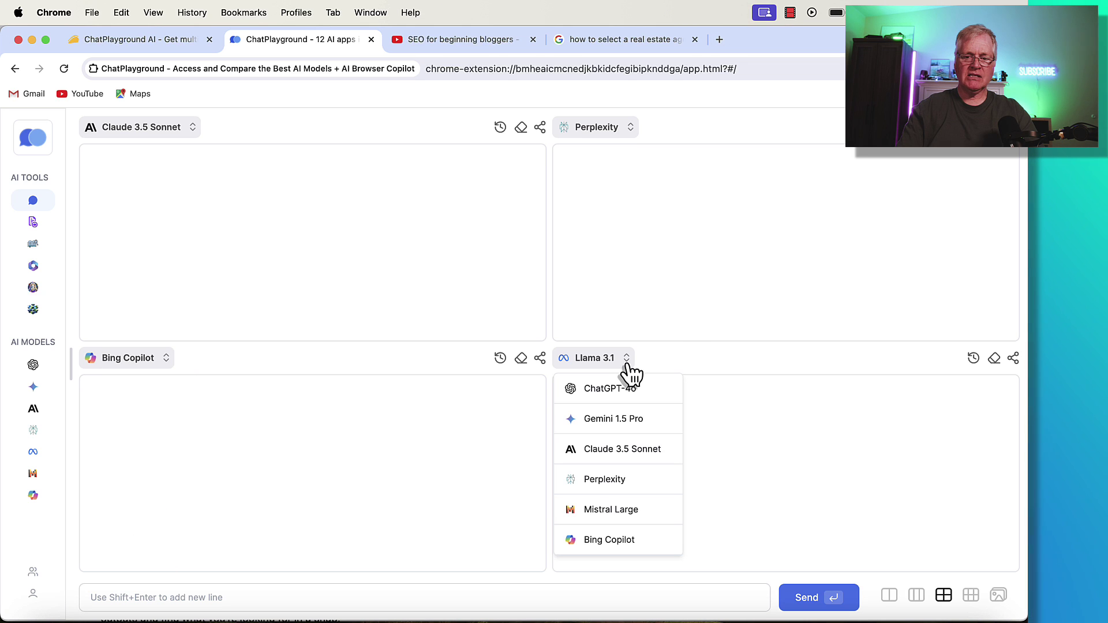
click(614, 427)
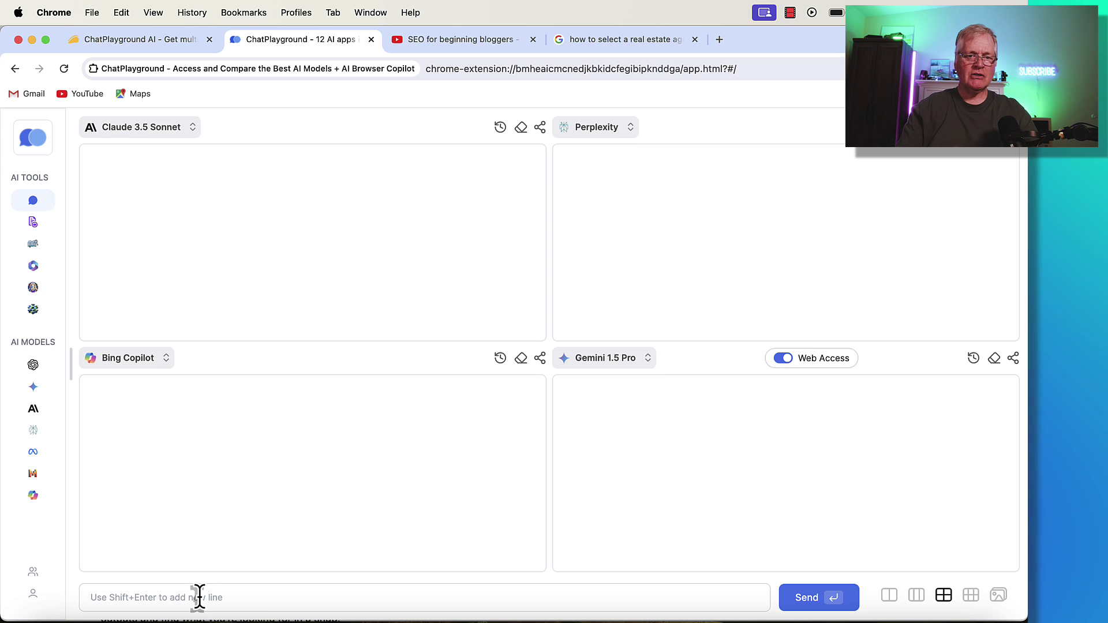
- Paste 'What are 5 things a person buying a new home needs to consider' into the prompt box
text(What are 5 things a person buying a new home needs to consider)
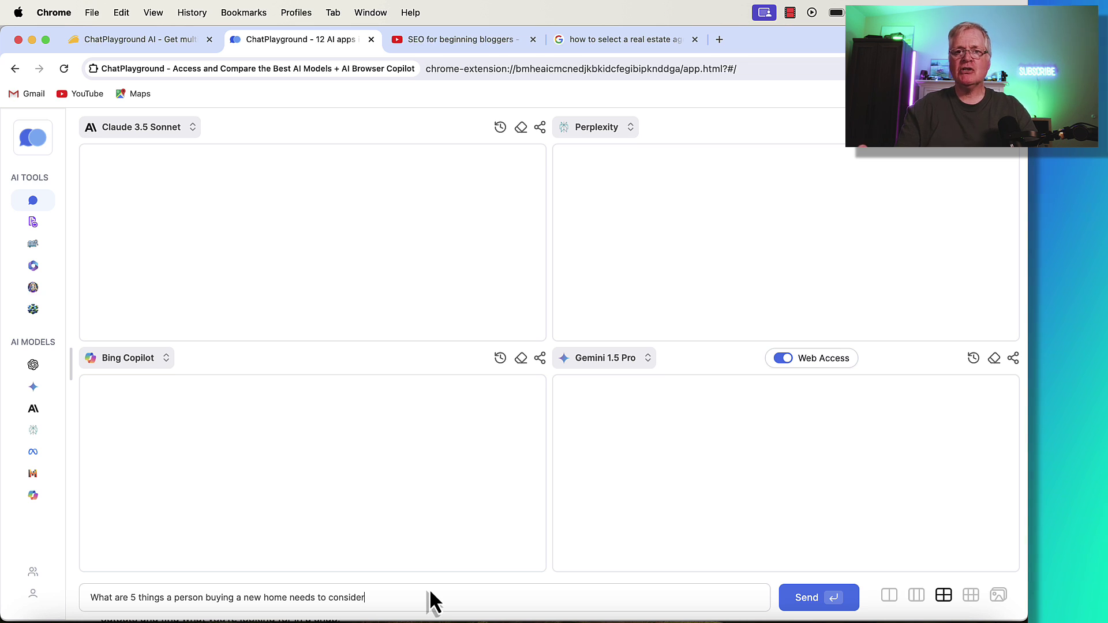
- Send the home-buying question to all four models
click(802, 597)
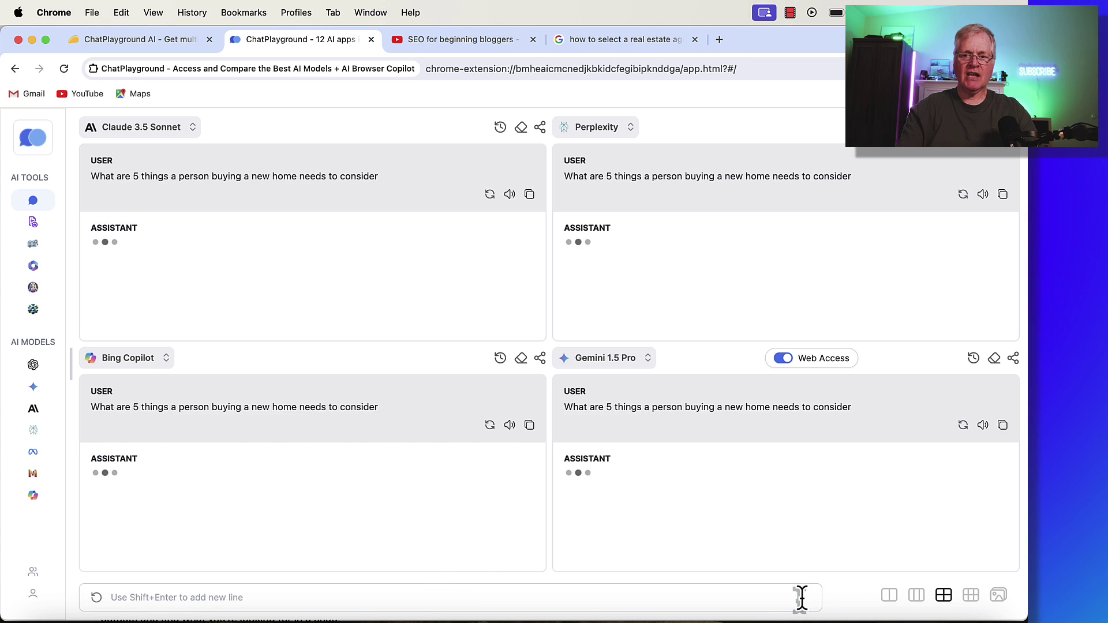
scroll(699, 251, up, 10)
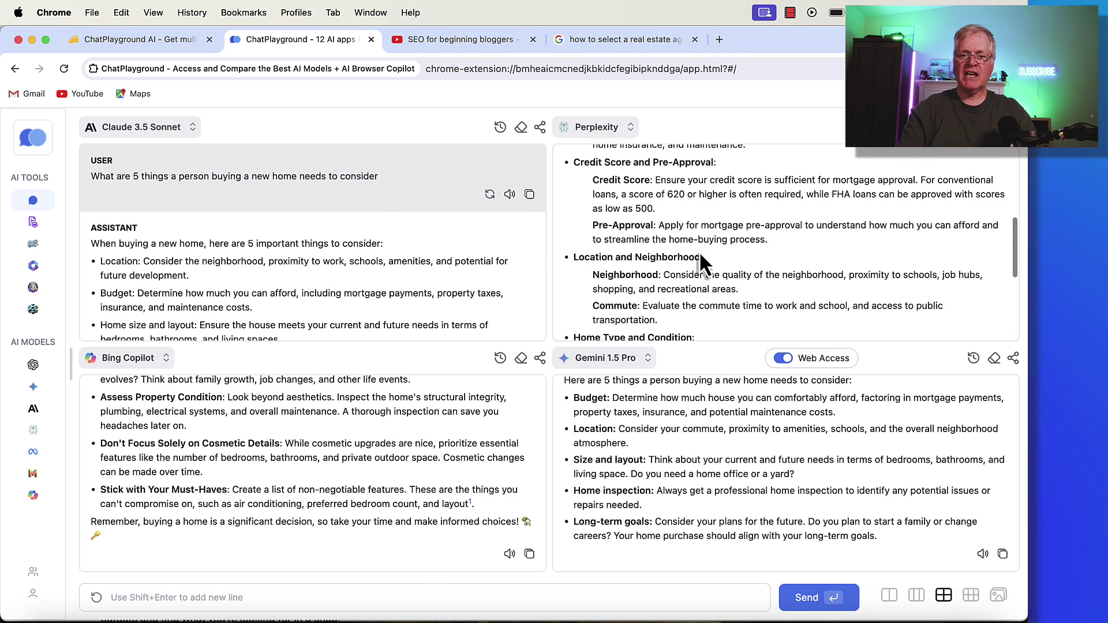
scroll(698, 249, up, 2)
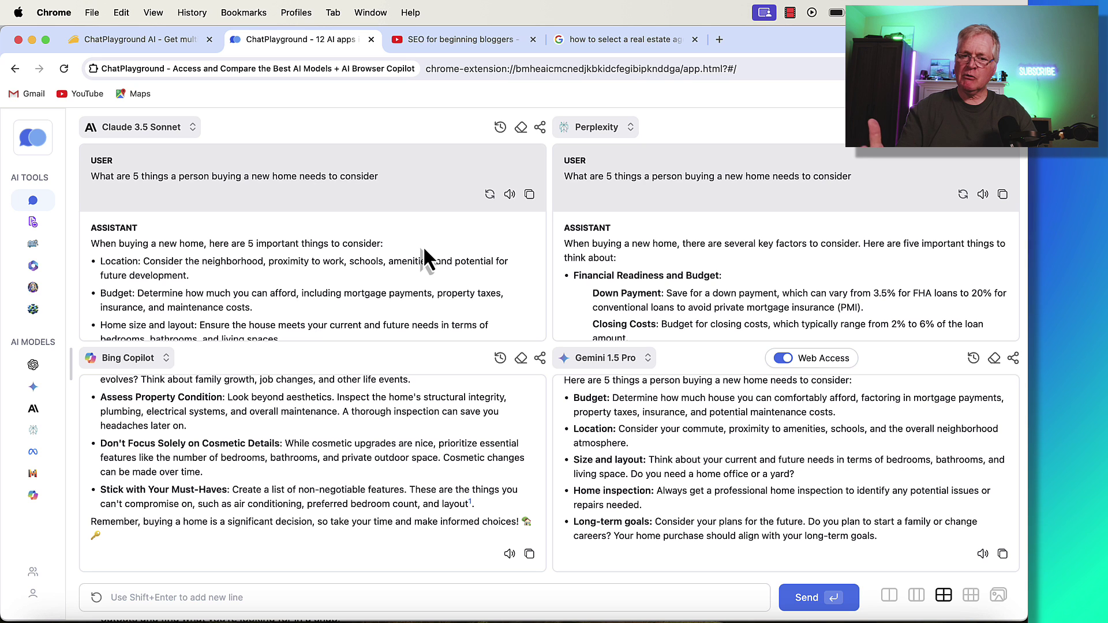
- Read through the four replies covering budget, location and property condition
scroll(423, 249, down, 3)
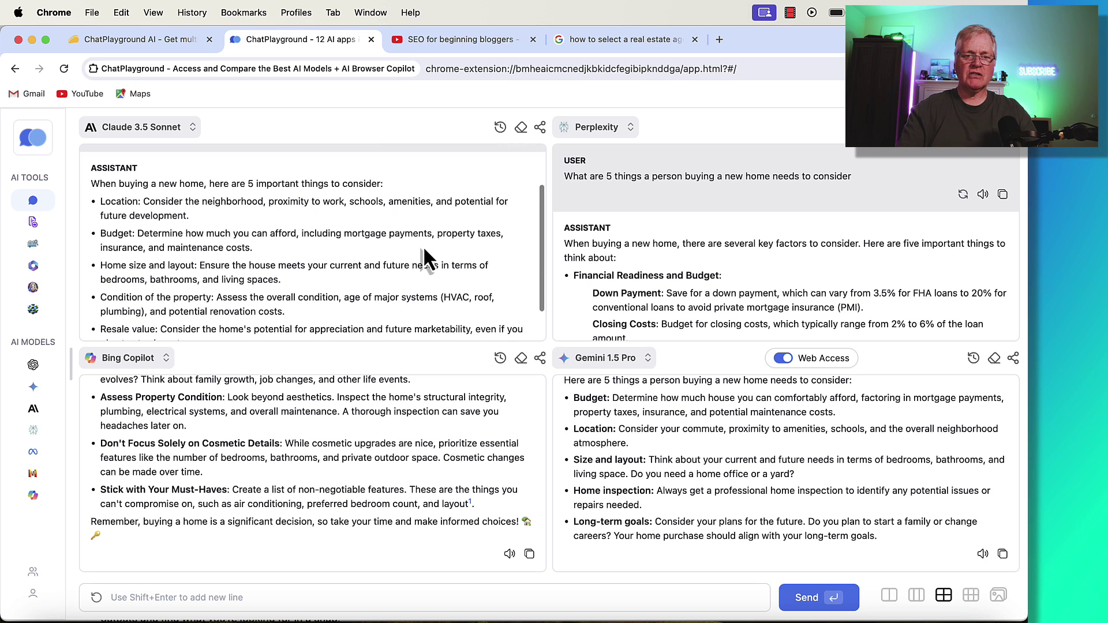
scroll(424, 250, down, 3)
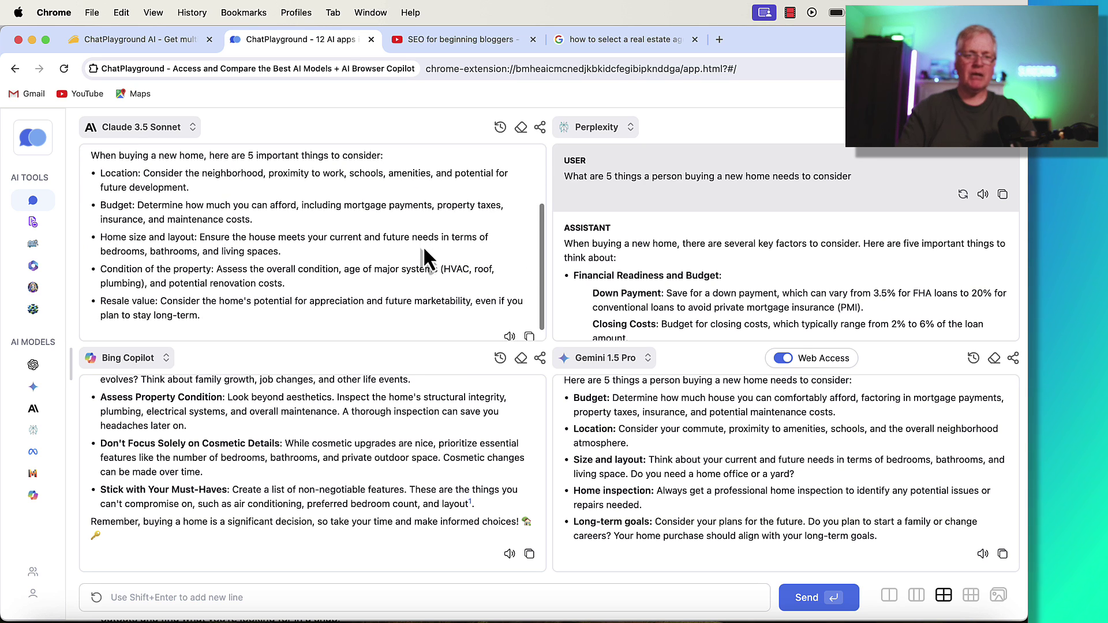
scroll(423, 249, down, 1)
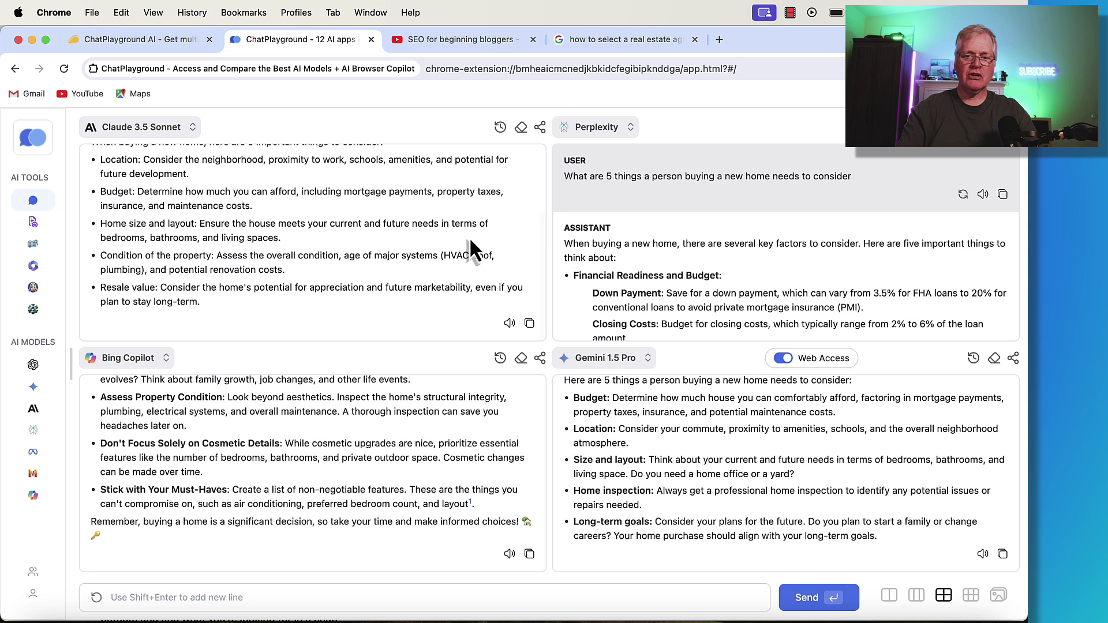
scroll(927, 282, down, 5)
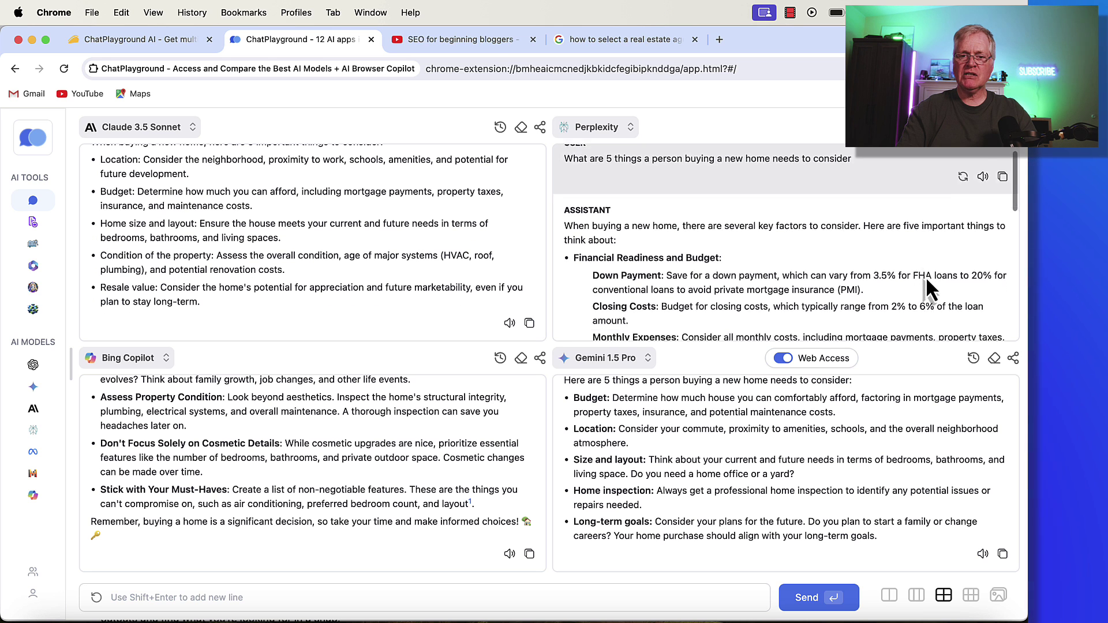
scroll(927, 281, down, 5)
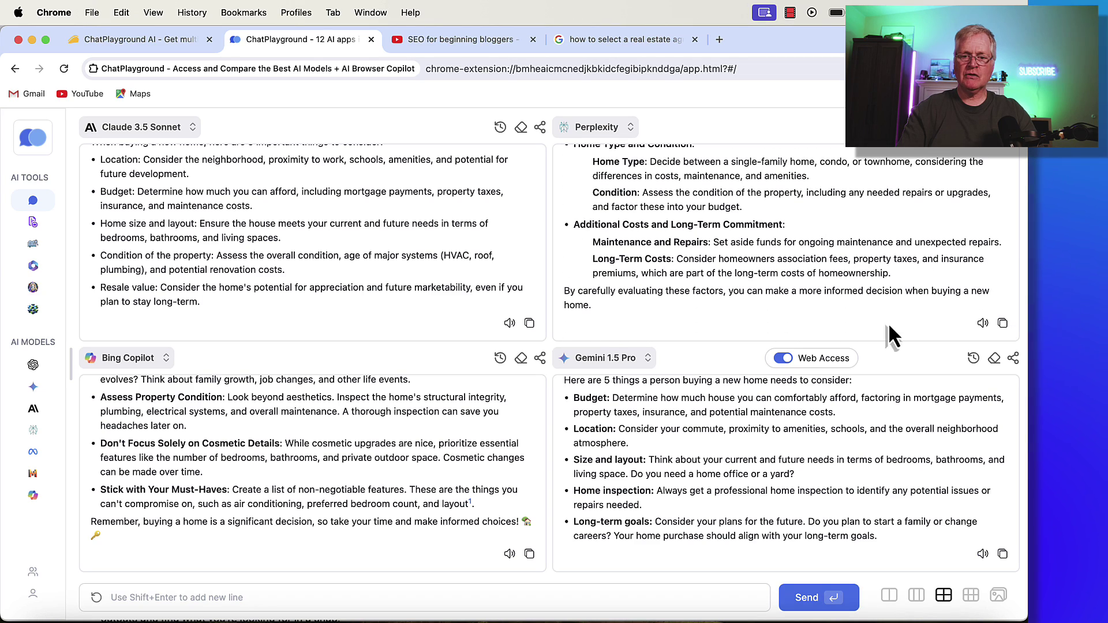
scroll(750, 473, up, 1)
scroll(744, 467, up, 3)
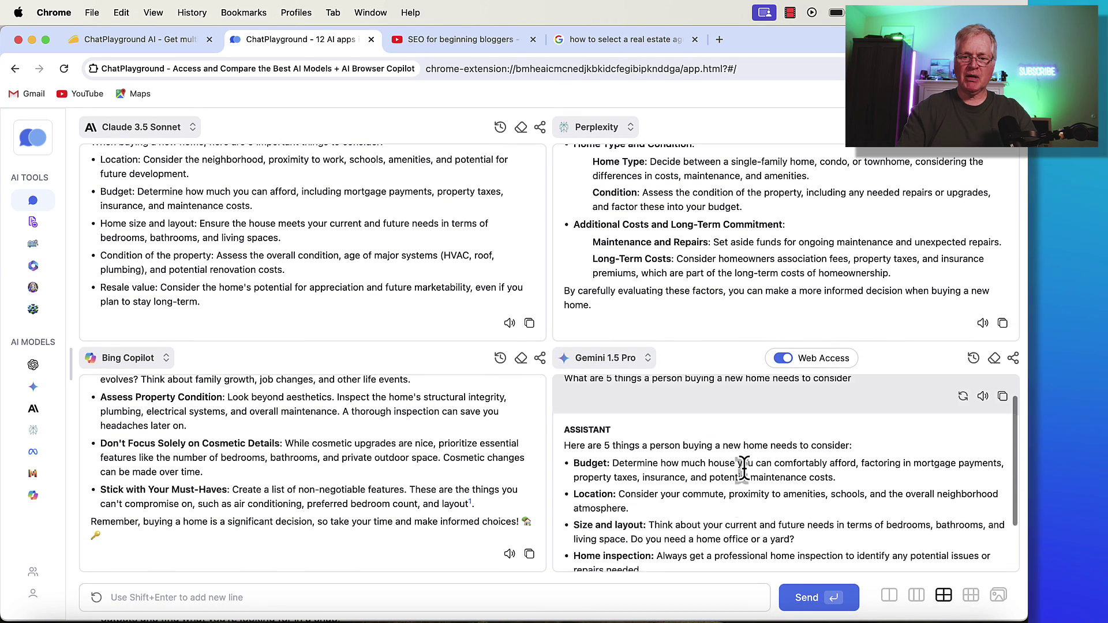
scroll(744, 465, down, 4)
scroll(344, 442, up, 10)
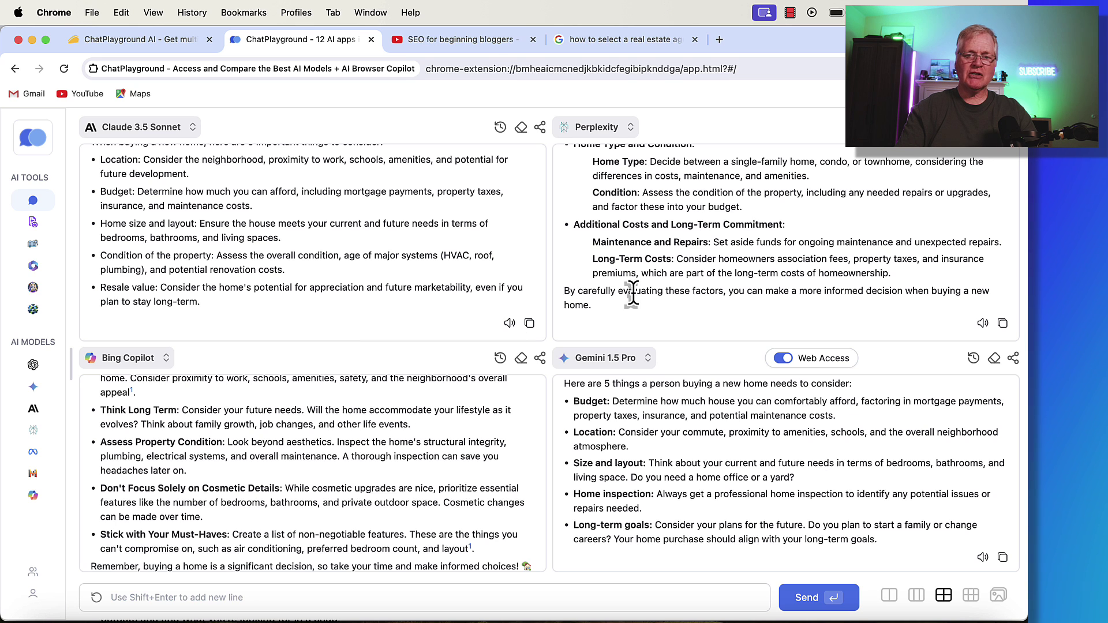
scroll(710, 268, up, 5)
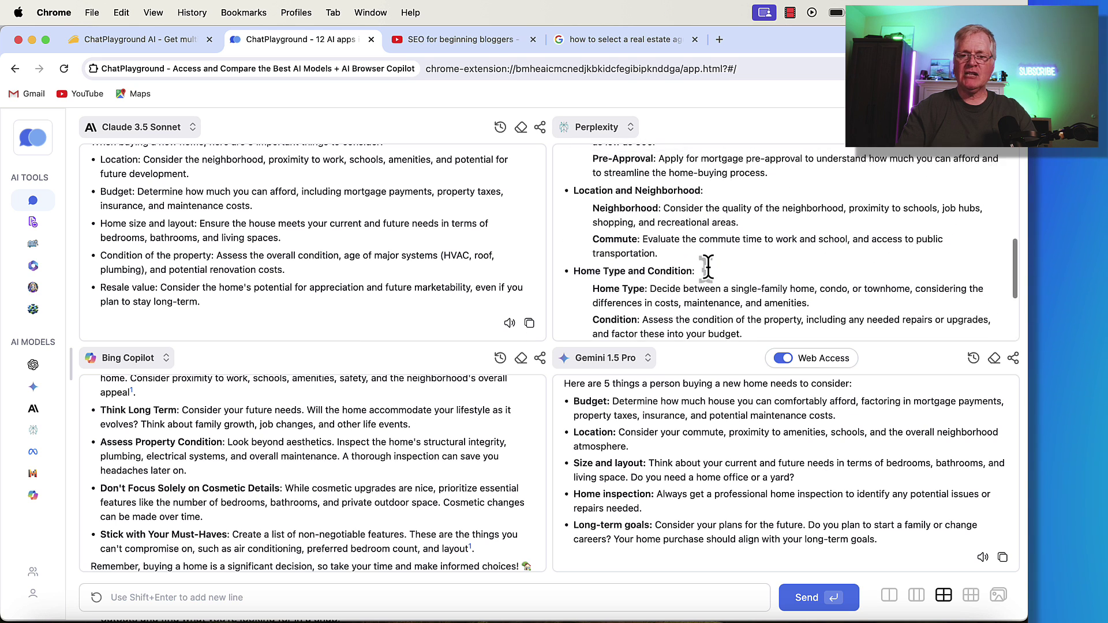
scroll(709, 268, up, 5)
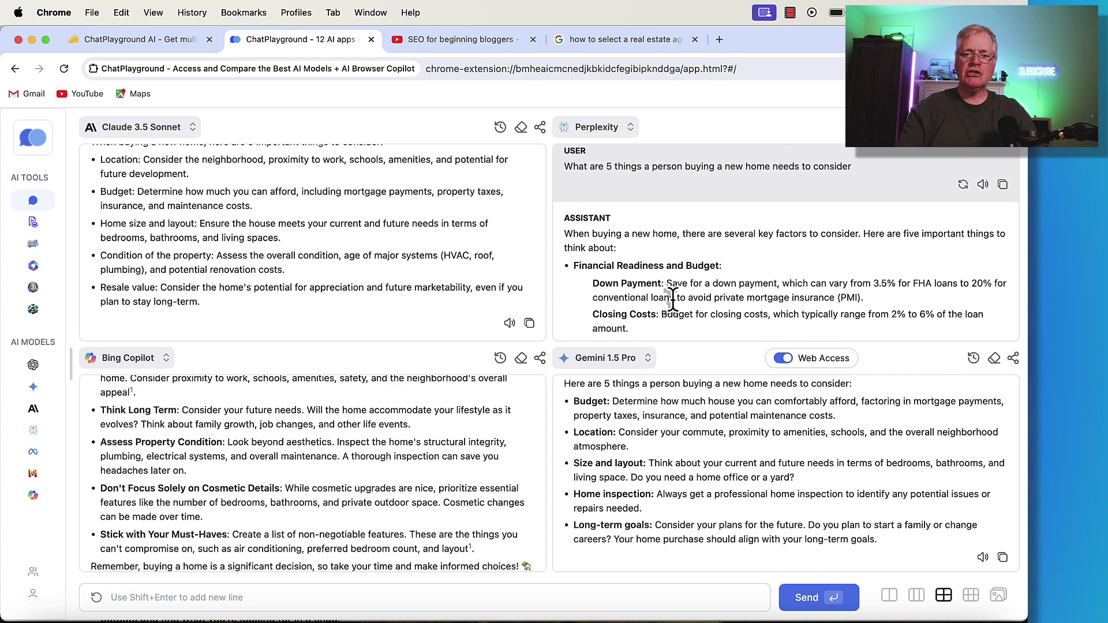
scroll(669, 294, down, 5)
scroll(672, 300, down, 5)
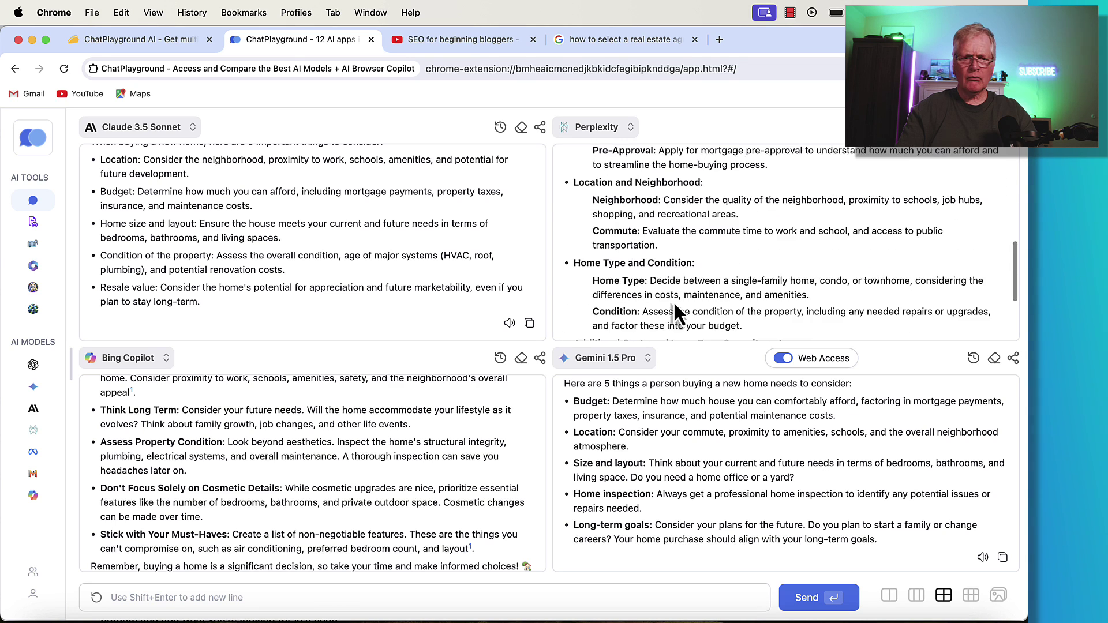
- Create a new document titled 'How to buy your first house' from the documents list
click(33, 222)
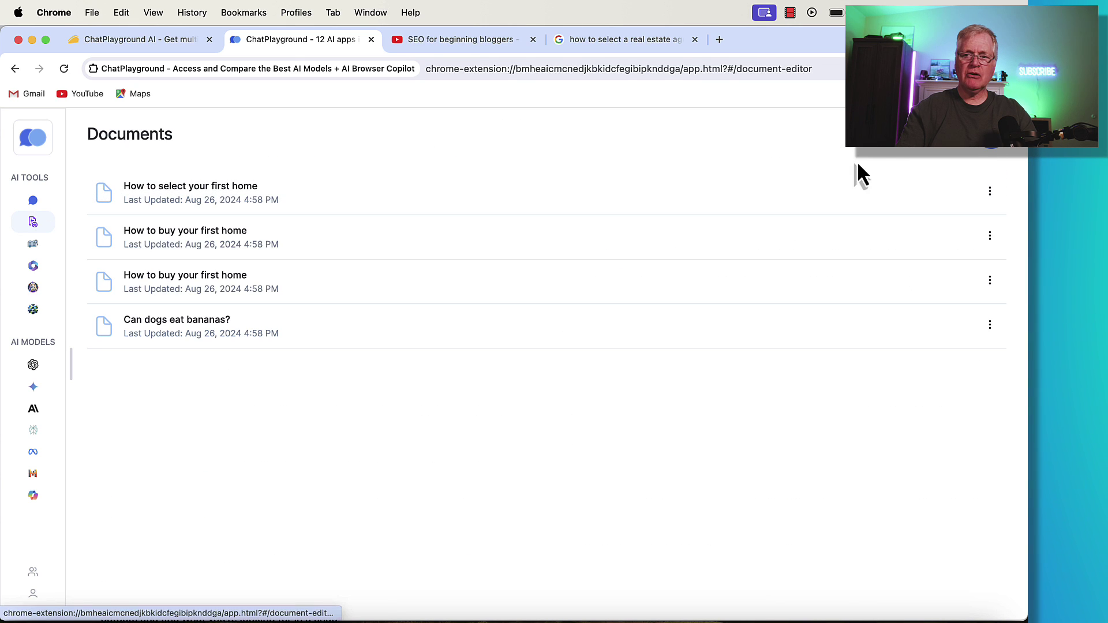
click(997, 151)
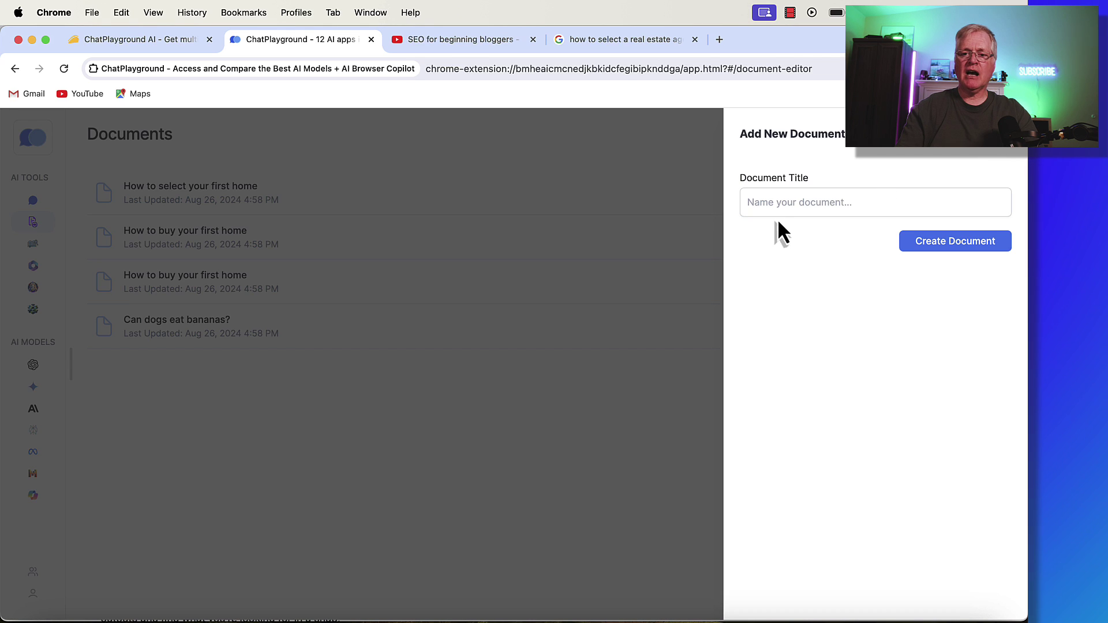
text(How to buy your first house)
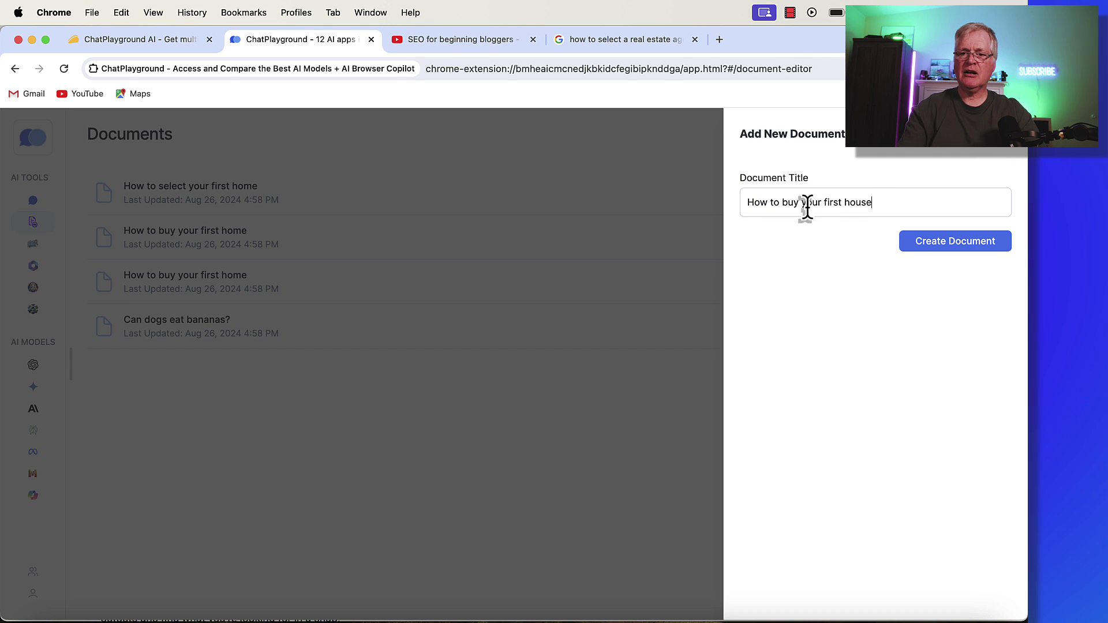
click(937, 245)
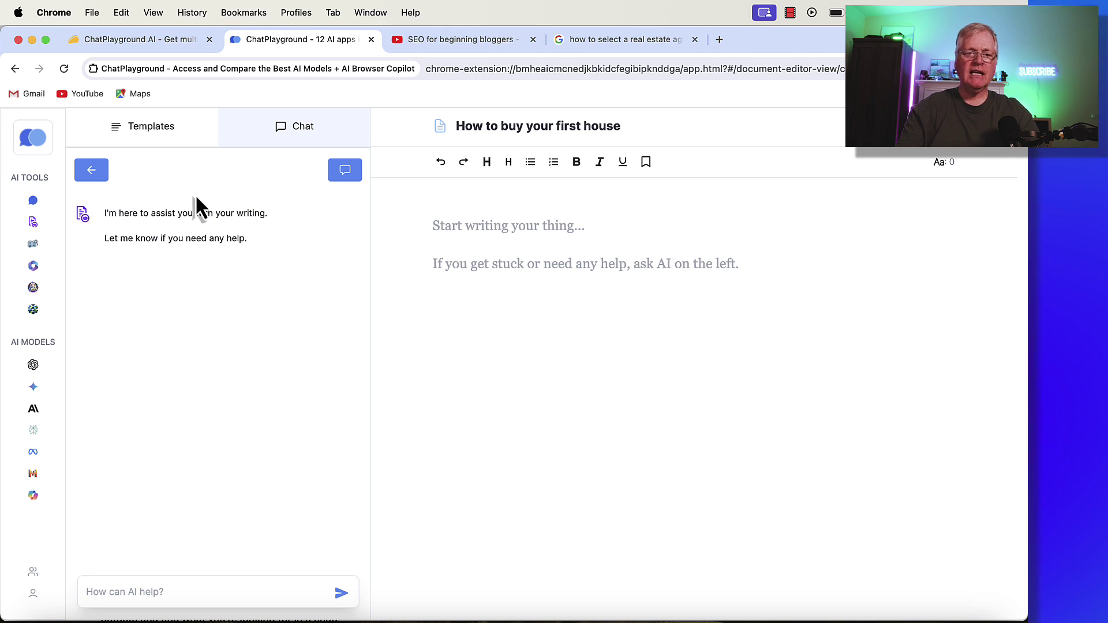
- Browse the Templates Use Case list, keep Blog Idea & Outline, then open the Learning Companion page
click(157, 132)
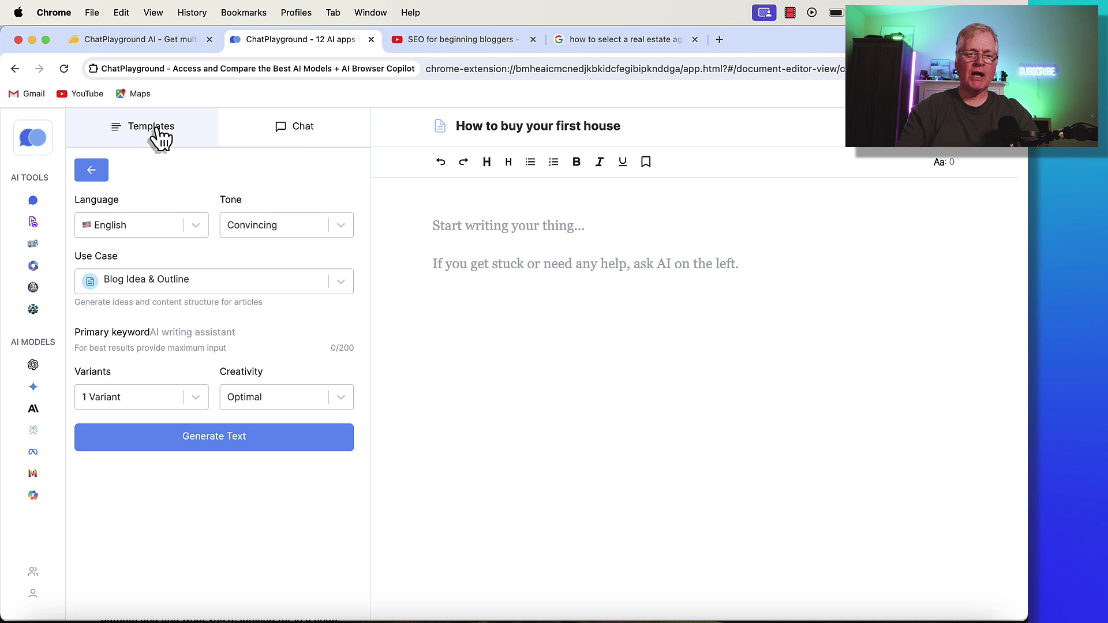
click(341, 283)
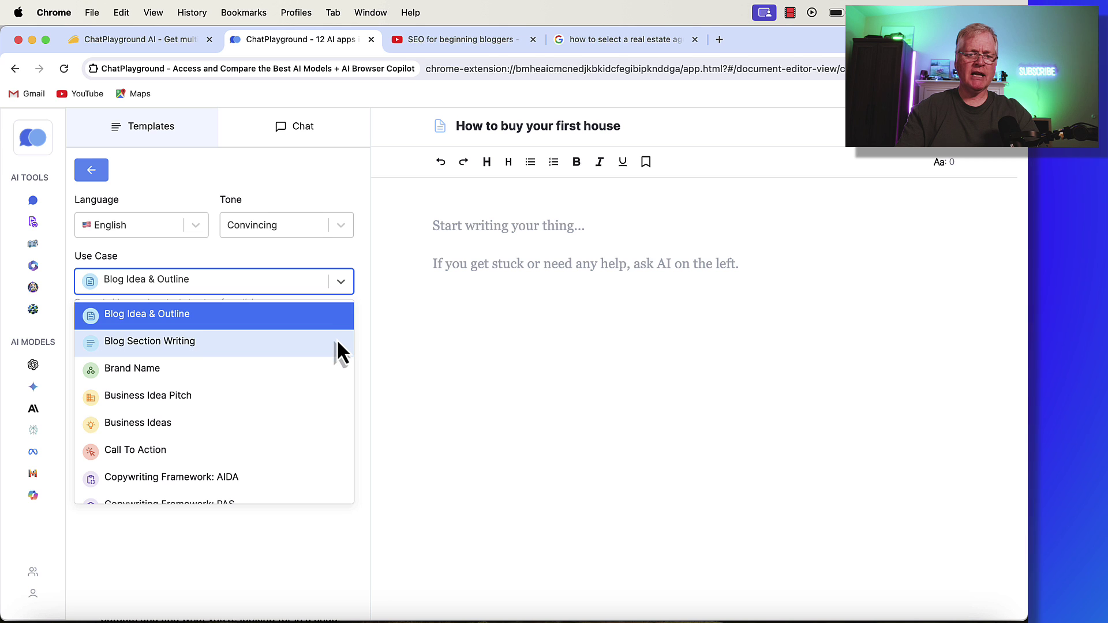
scroll(338, 344, down, 5)
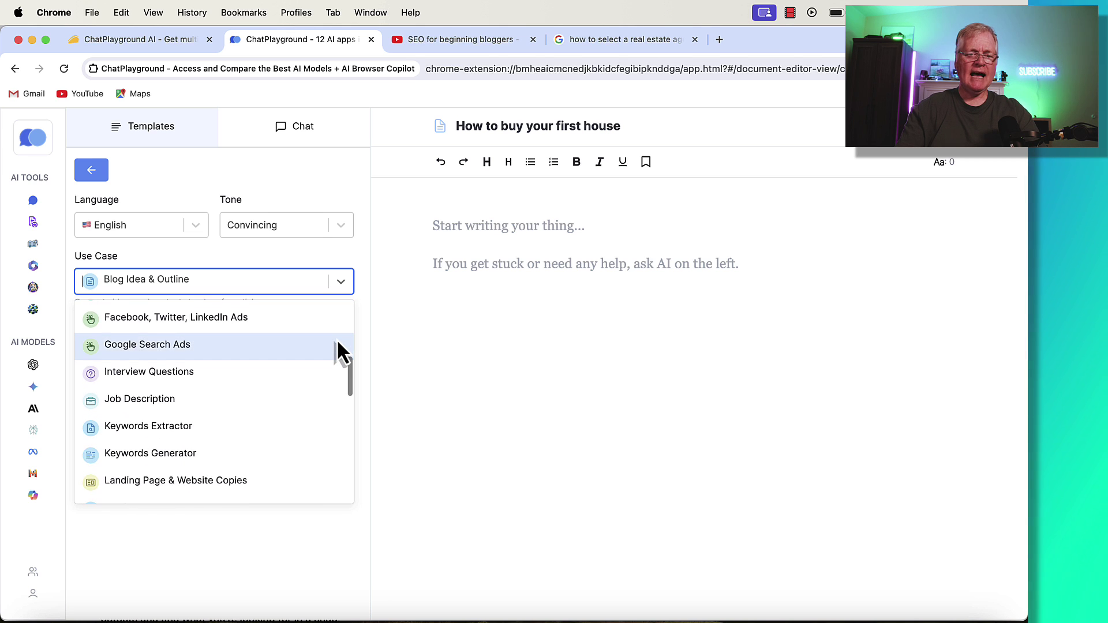
scroll(338, 345, down, 8)
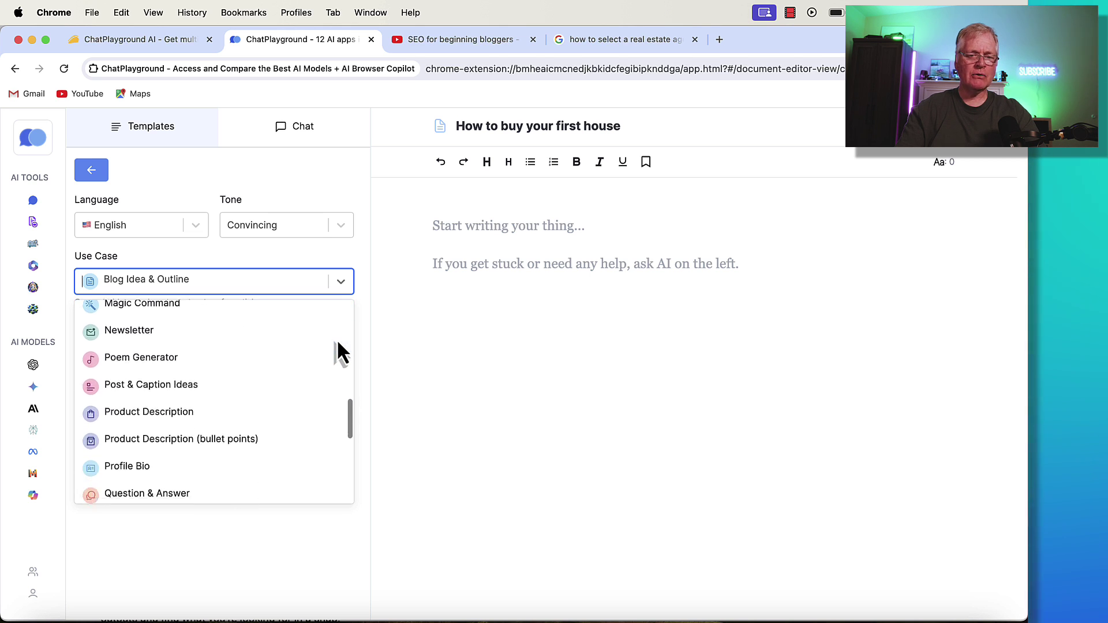
scroll(337, 345, down, 7)
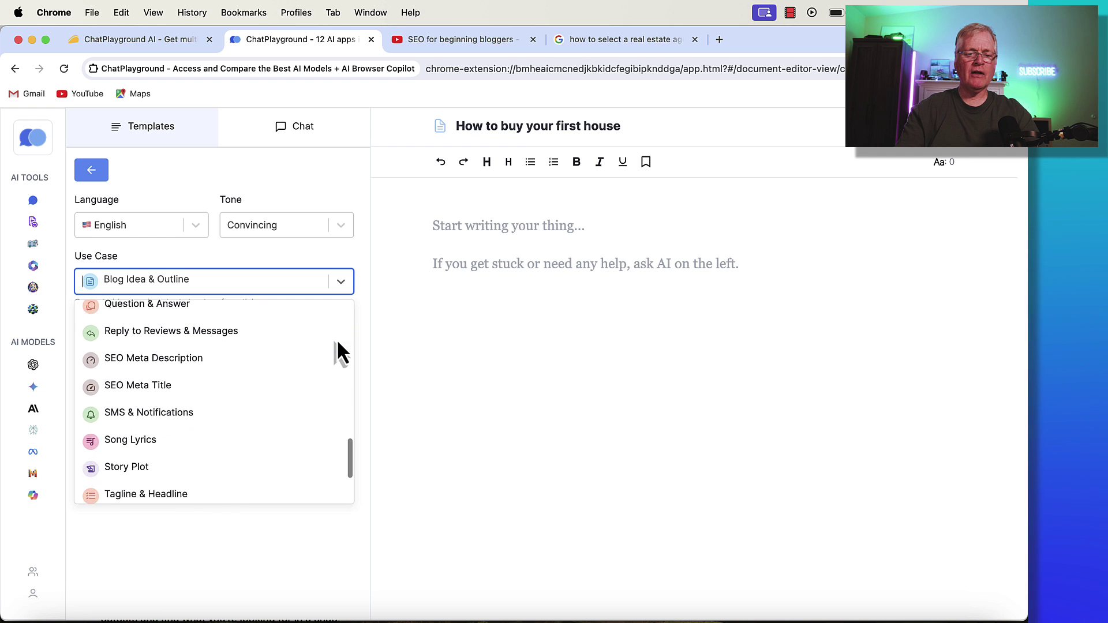
scroll(337, 345, down, 4)
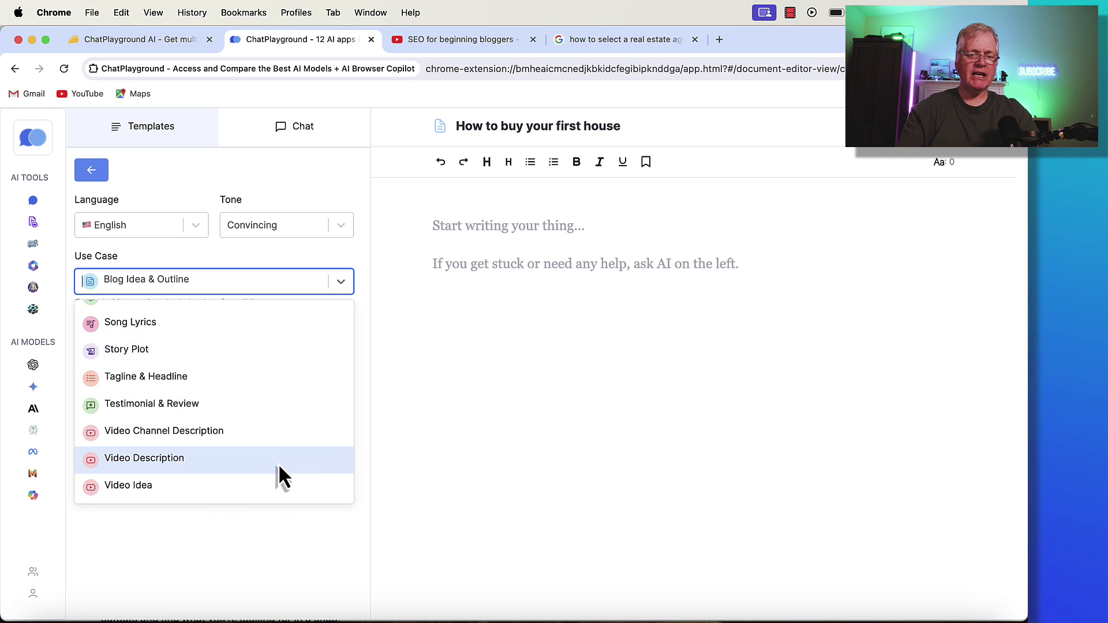
scroll(301, 381, up, 10)
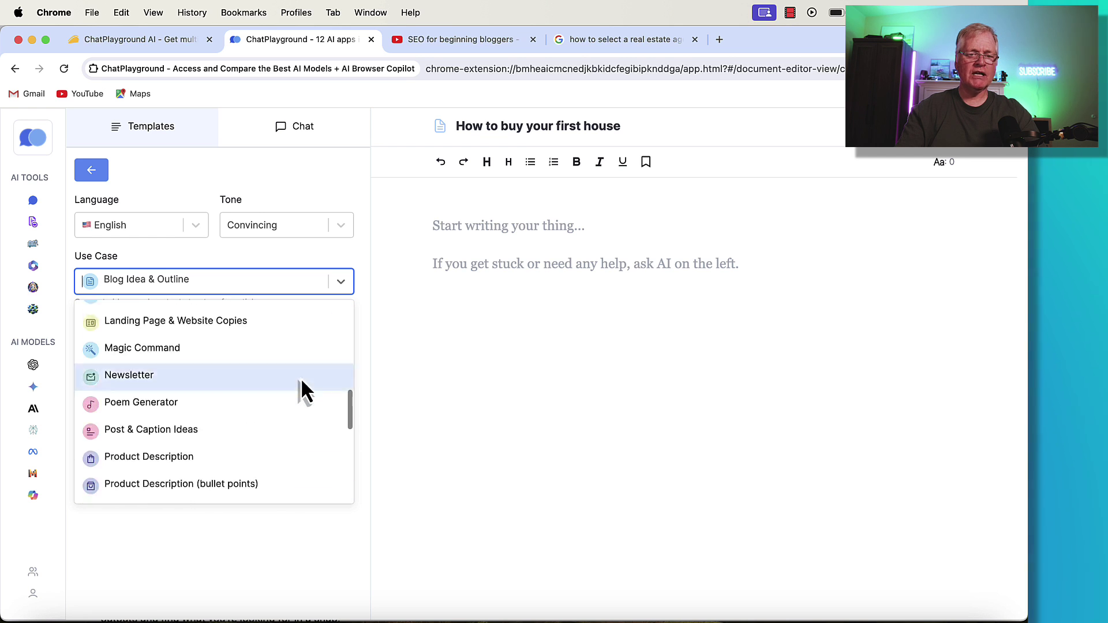
scroll(301, 382, up, 8)
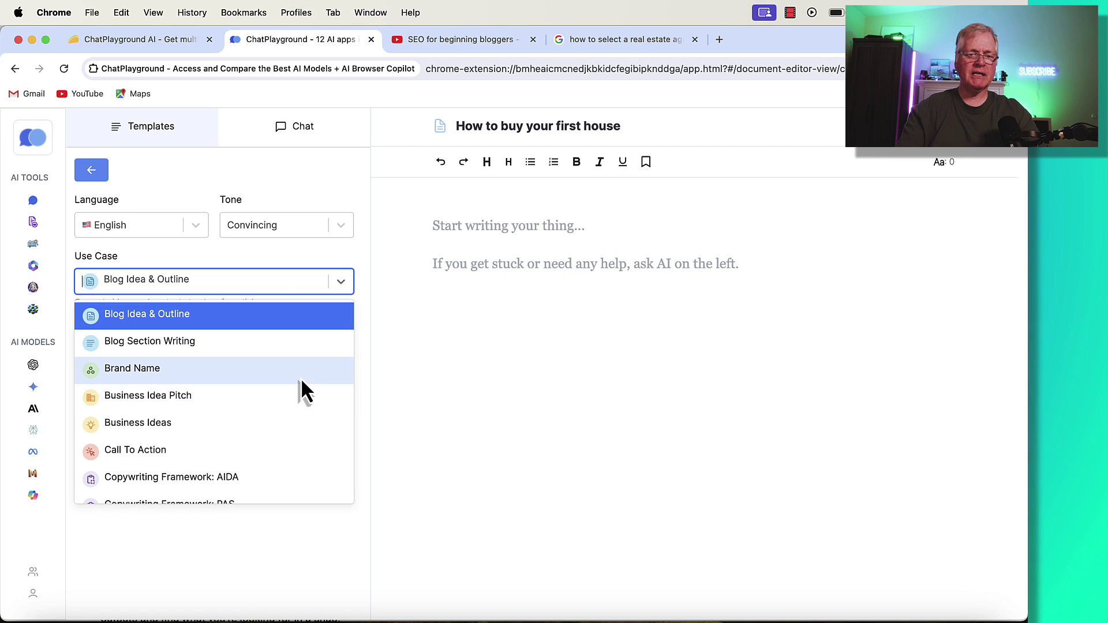
click(495, 294)
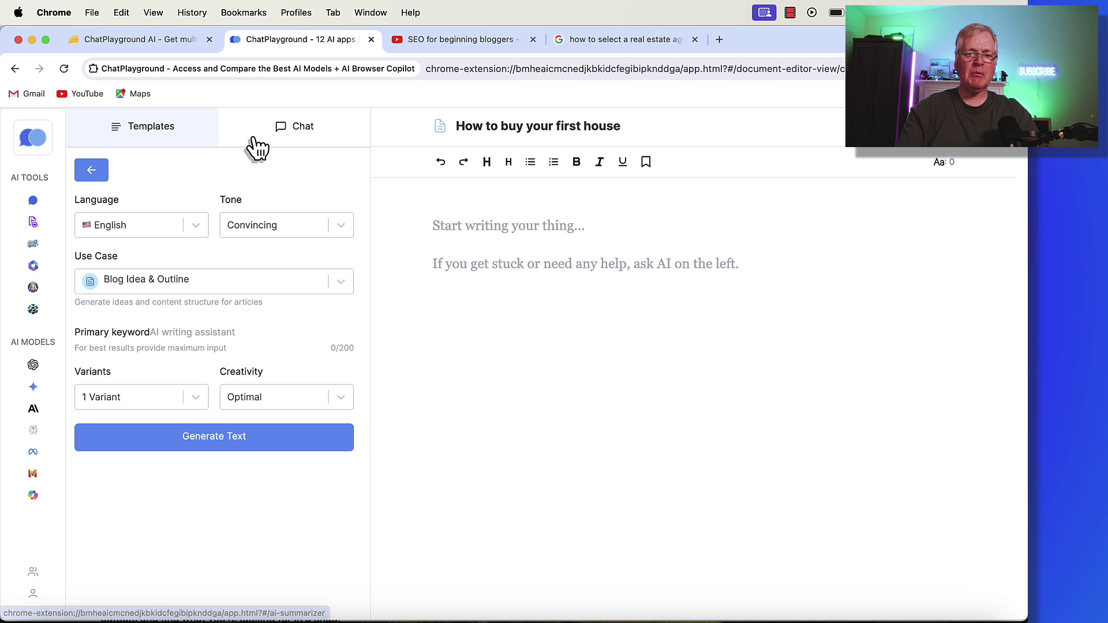
click(304, 137)
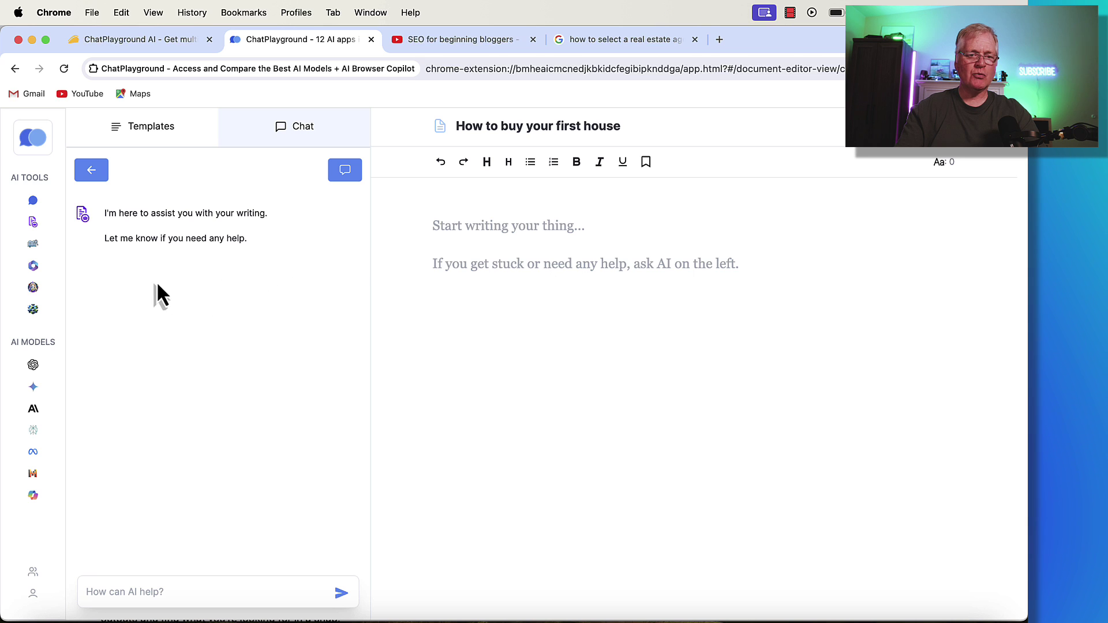
click(33, 243)
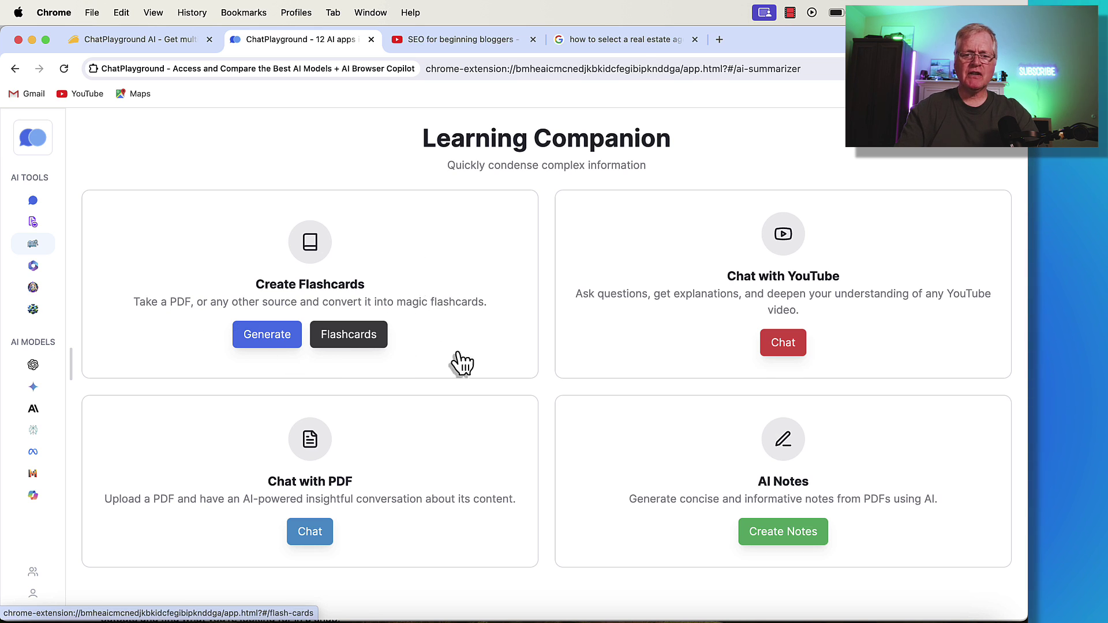
- Open the Chat with YouTube tool from the Learning Companion page
scroll(464, 512, down, 1)
scroll(465, 513, up, 1)
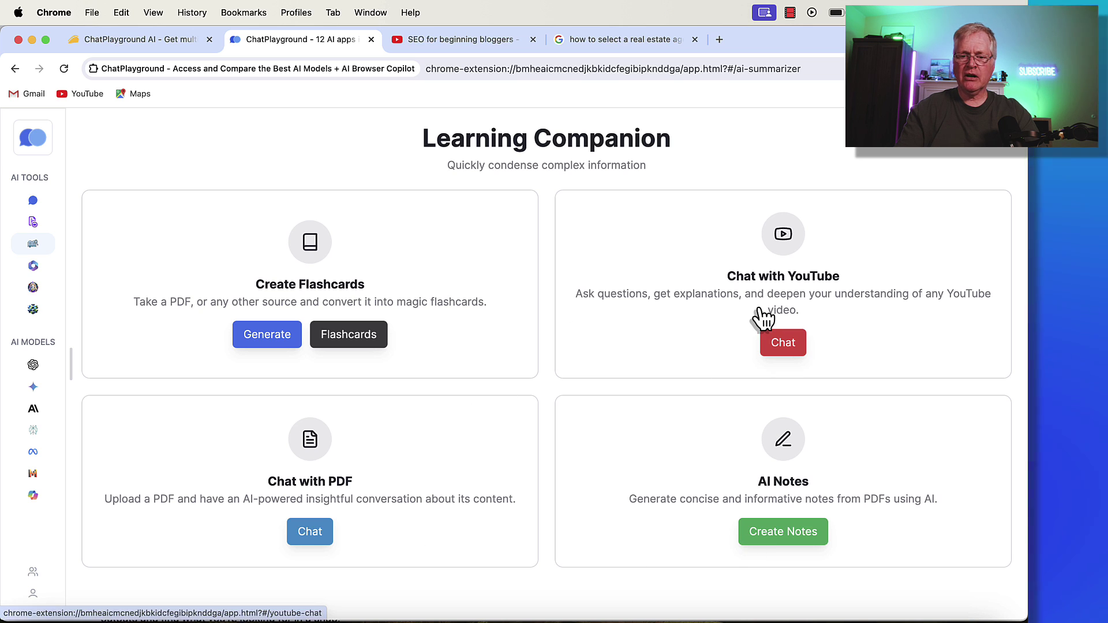
click(789, 348)
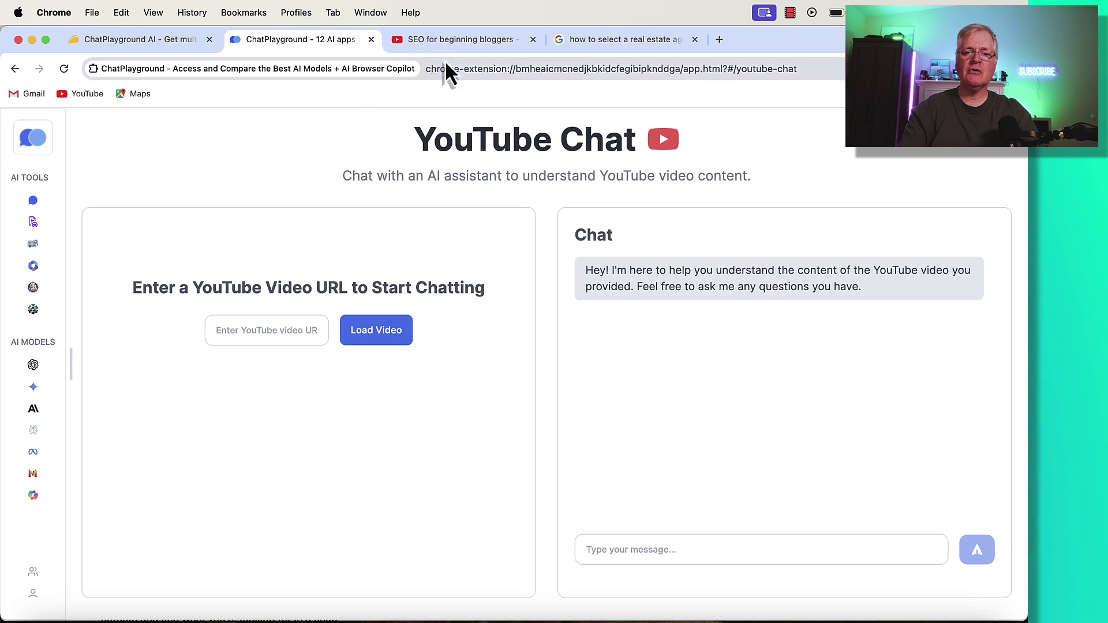
- Open 'The NEW Way to Do SEO in 2024 (Full Guide)' on YouTube and copy its URL
click(461, 44)
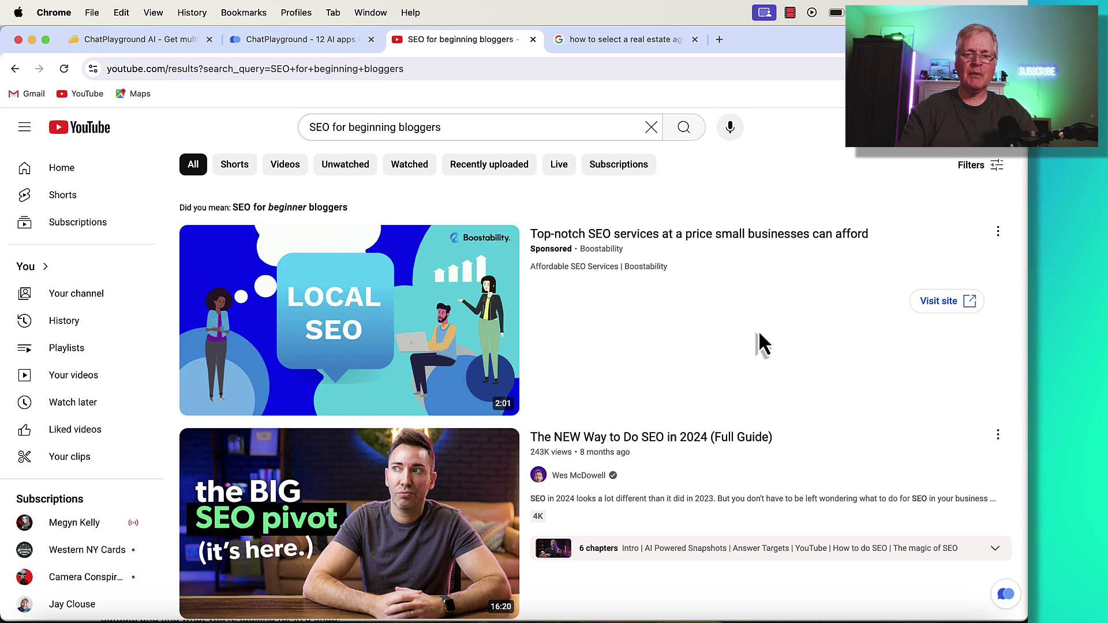
scroll(868, 386, down, 4)
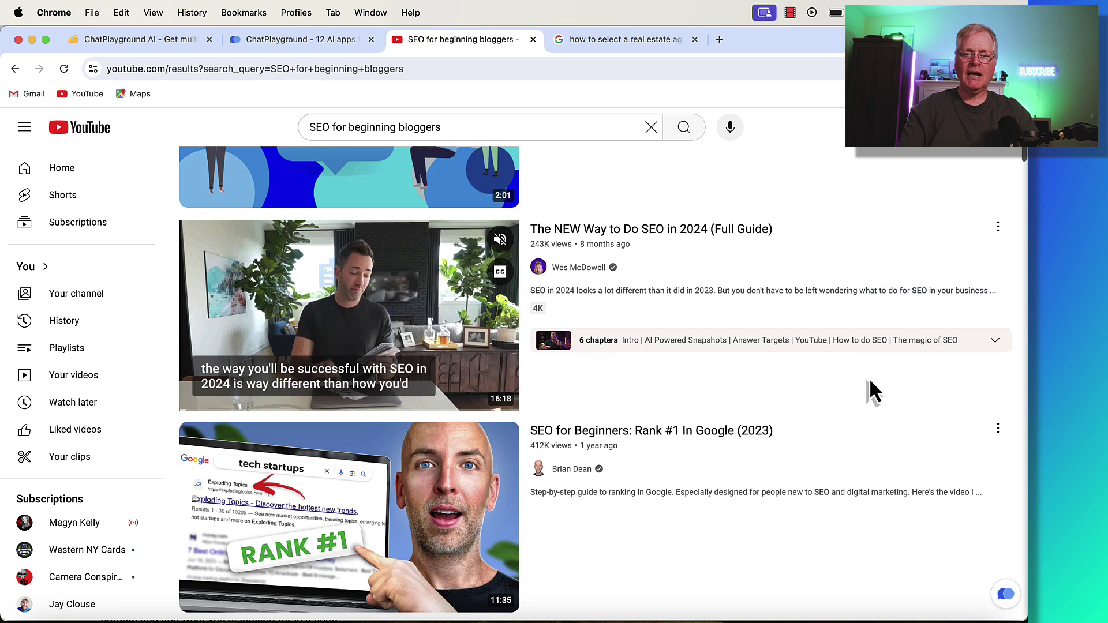
click(687, 232)
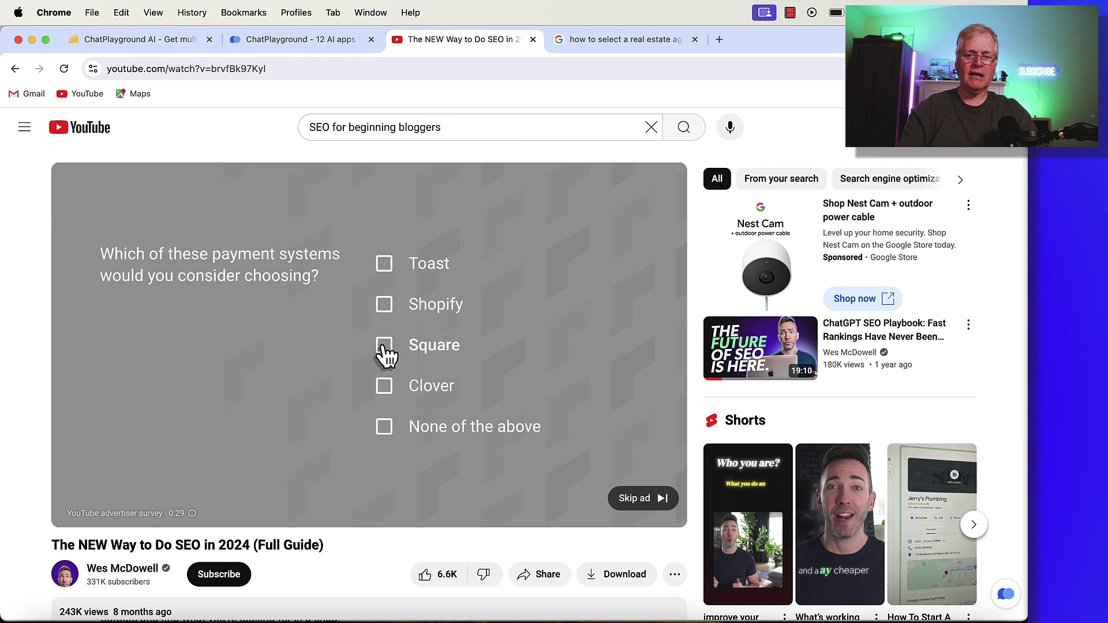
click(371, 69)
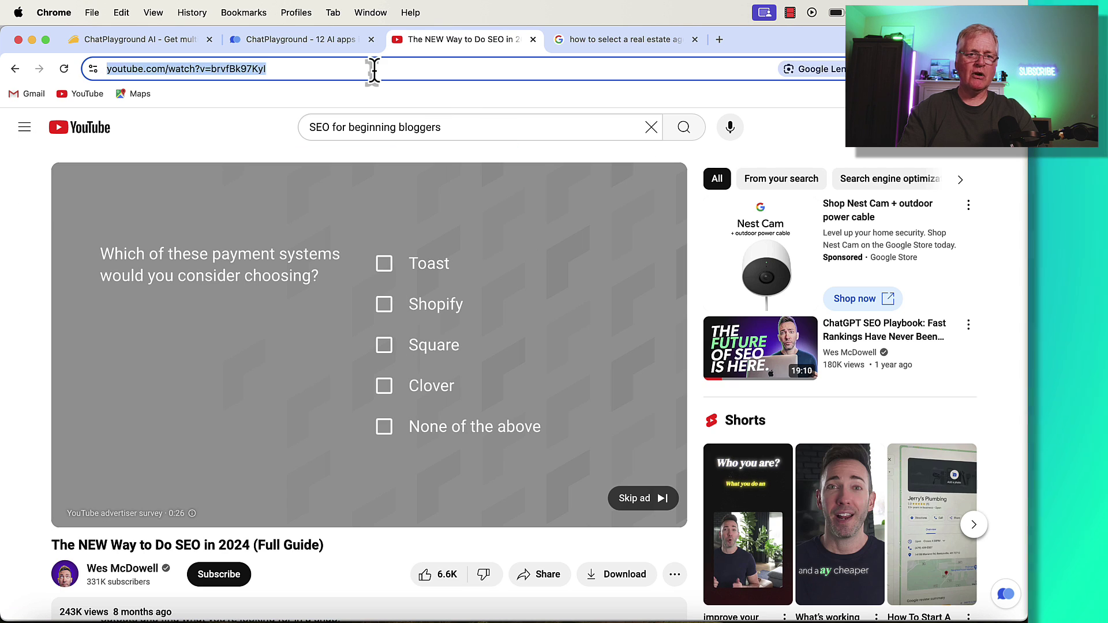
click(309, 40)
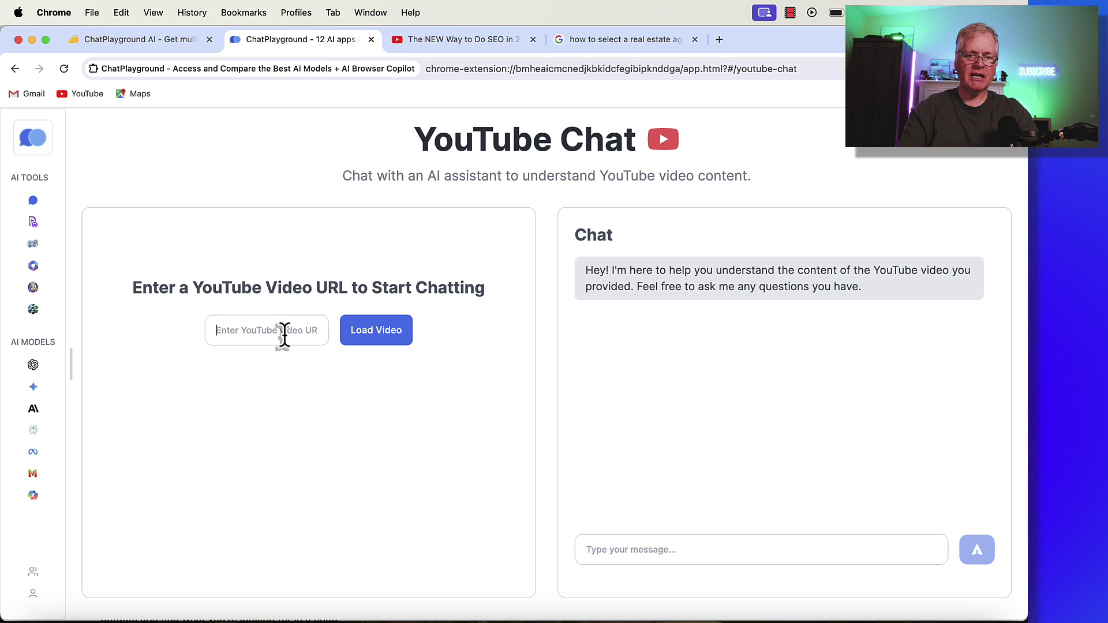
- Load the SEO video URL and ask 'Tell me the ten main concepts shared in this video'
key(super+v)
click(356, 342)
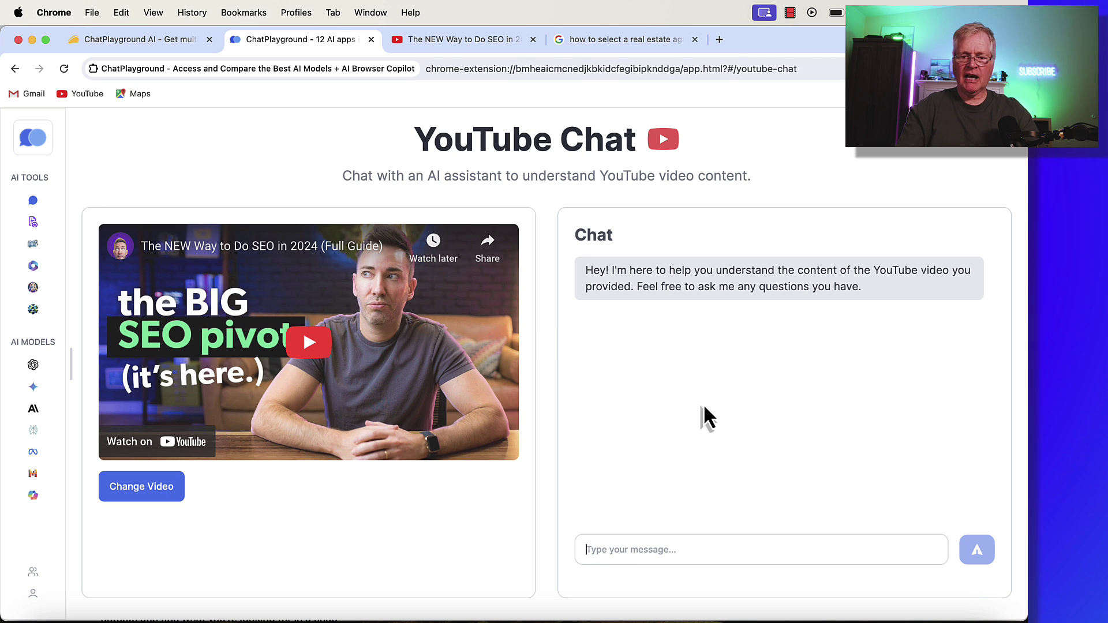
text(Tell me the ten main concepts shared in this video)
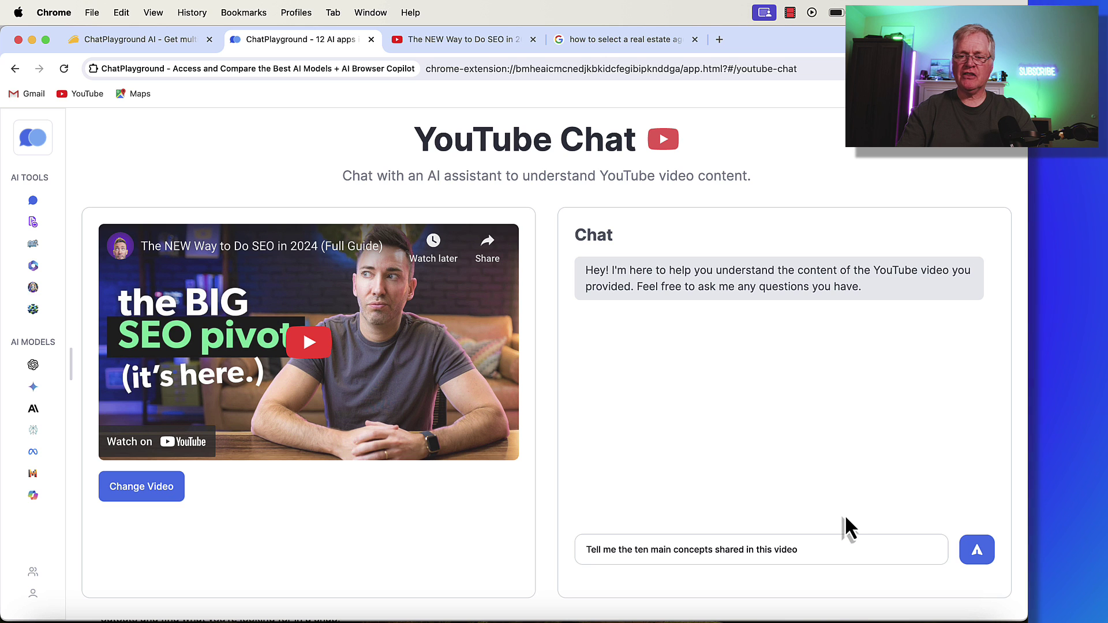
click(981, 547)
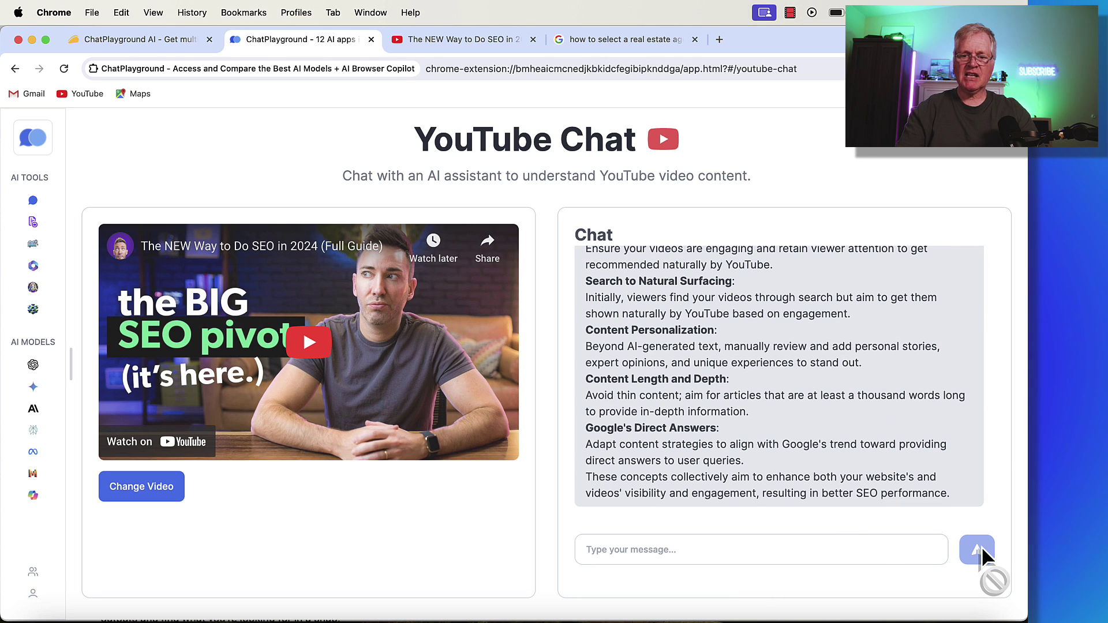
- Read the answer's ten concepts, starting with Topical Map Creation
scroll(884, 413, up, 5)
scroll(886, 427, up, 4)
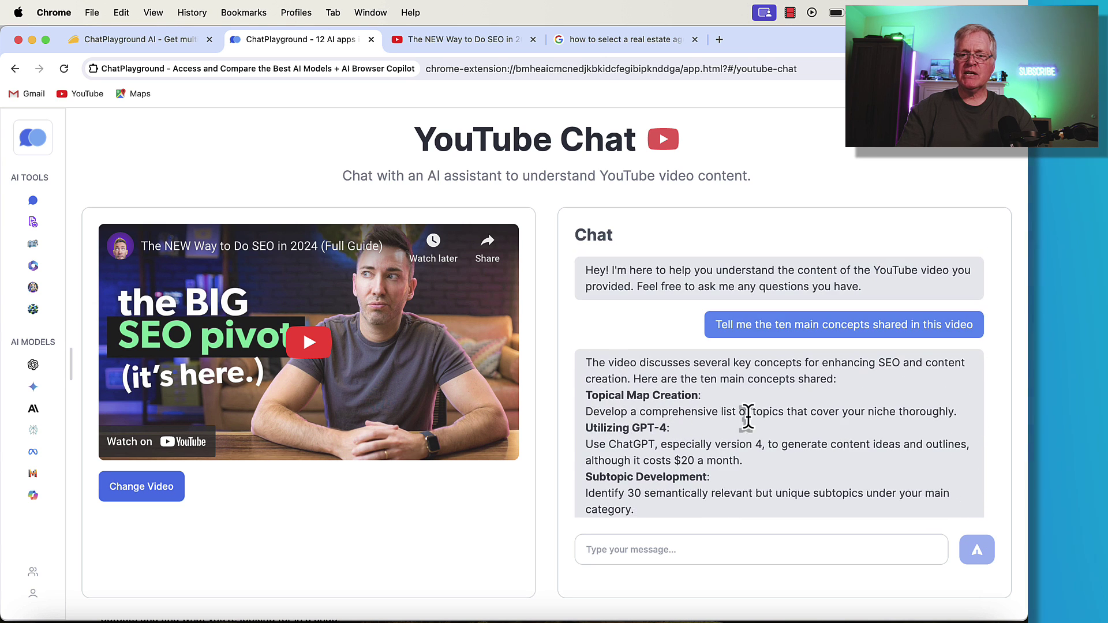
scroll(752, 415, down, 3)
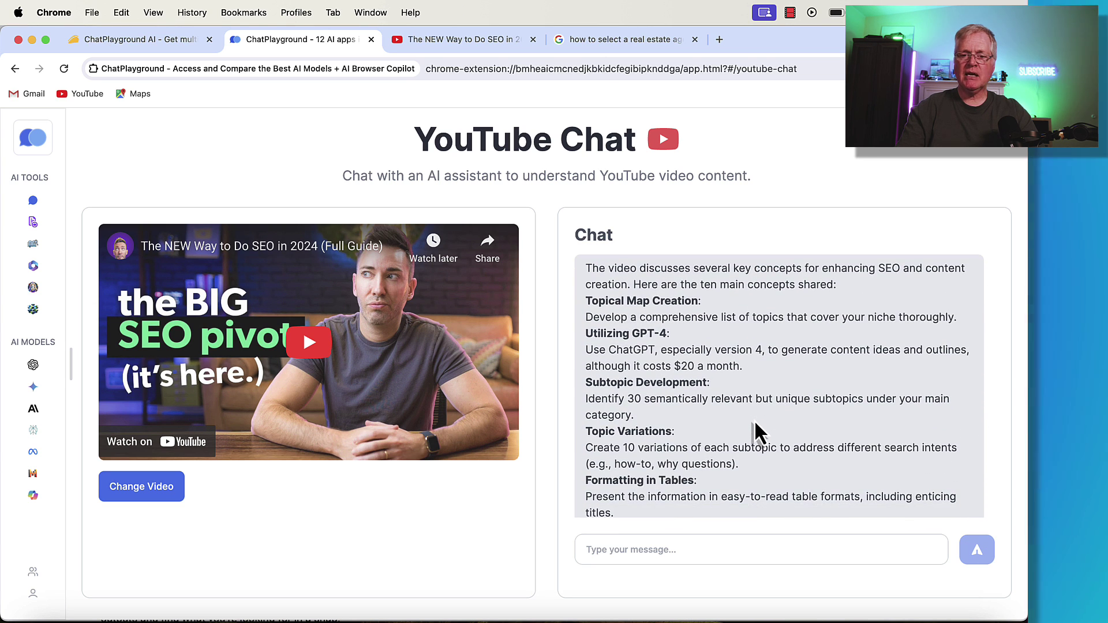
scroll(756, 431, down, 2)
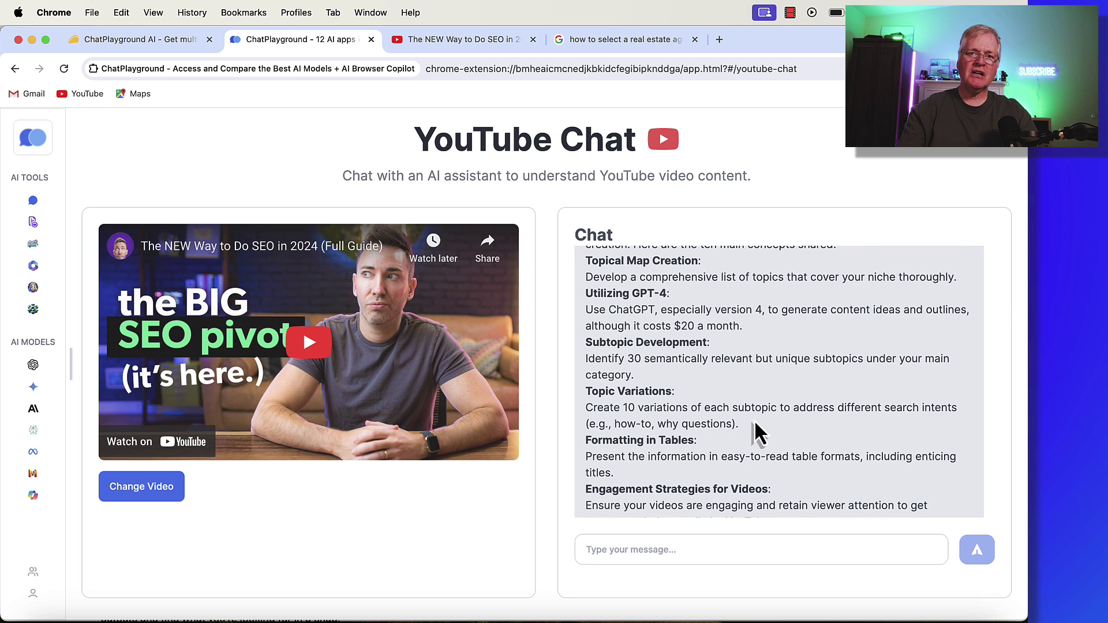
scroll(756, 432, down, 3)
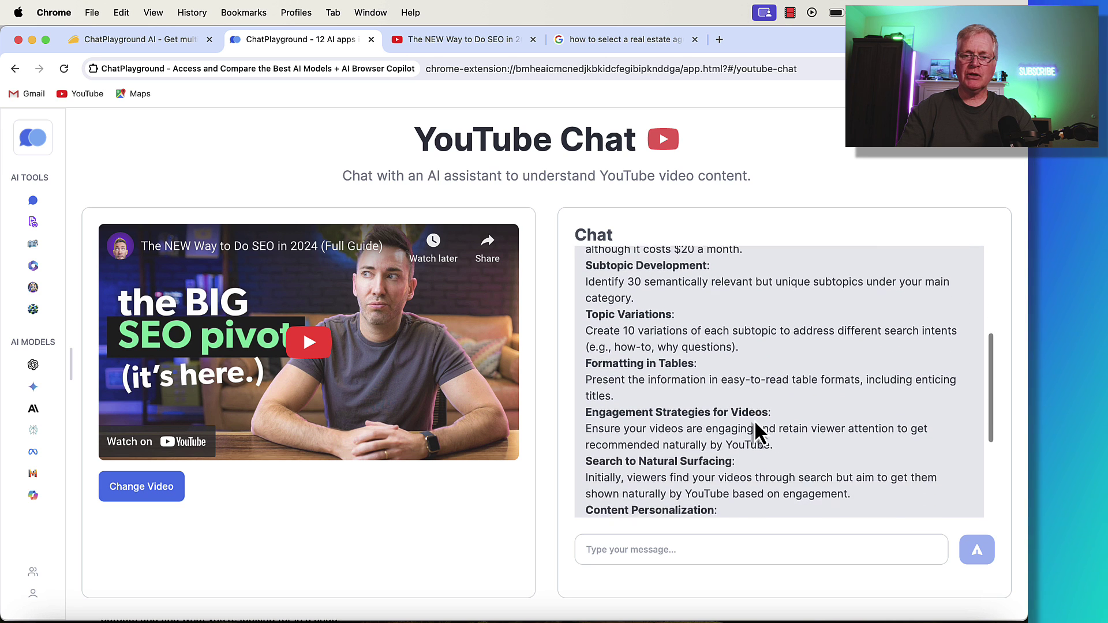
scroll(756, 432, down, 6)
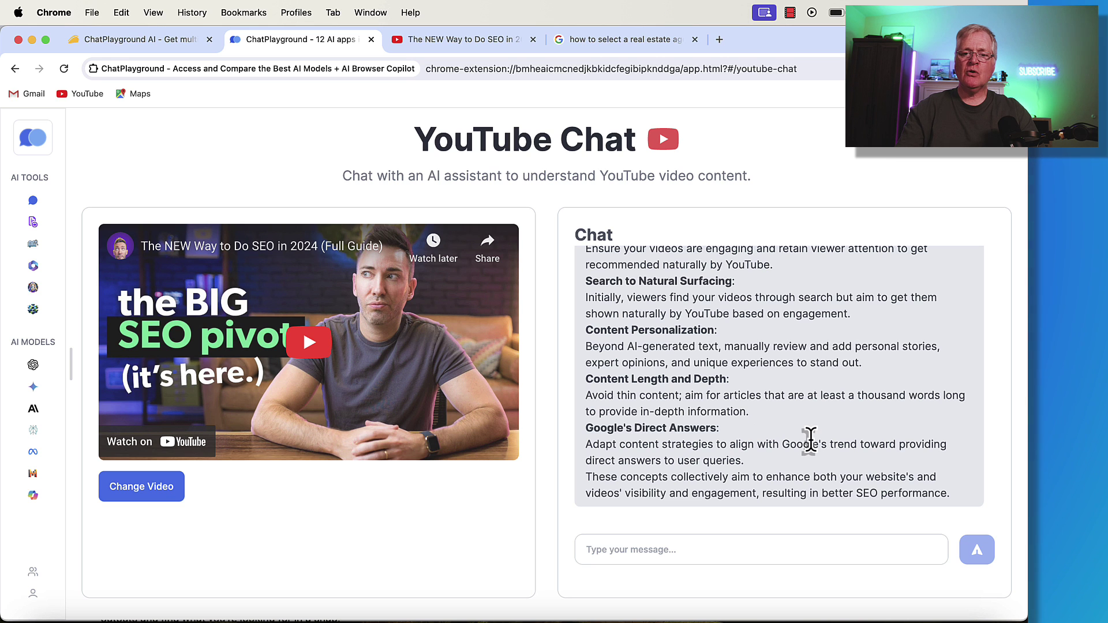
scroll(827, 397, up, 10)
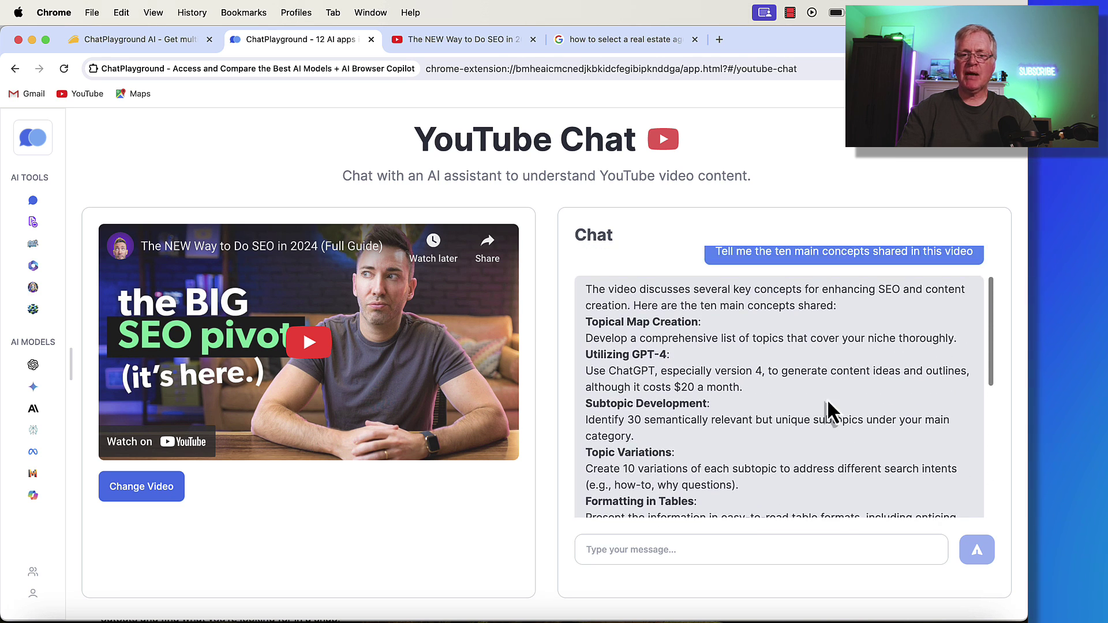
scroll(827, 397, down, 8)
scroll(827, 398, down, 1)
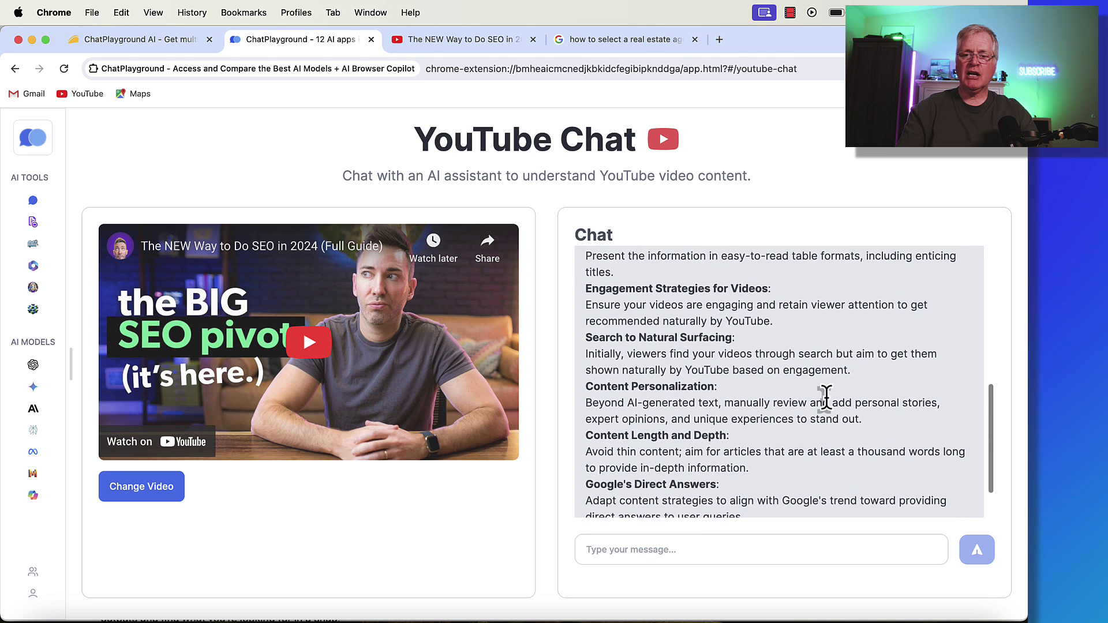
scroll(826, 397, down, 2)
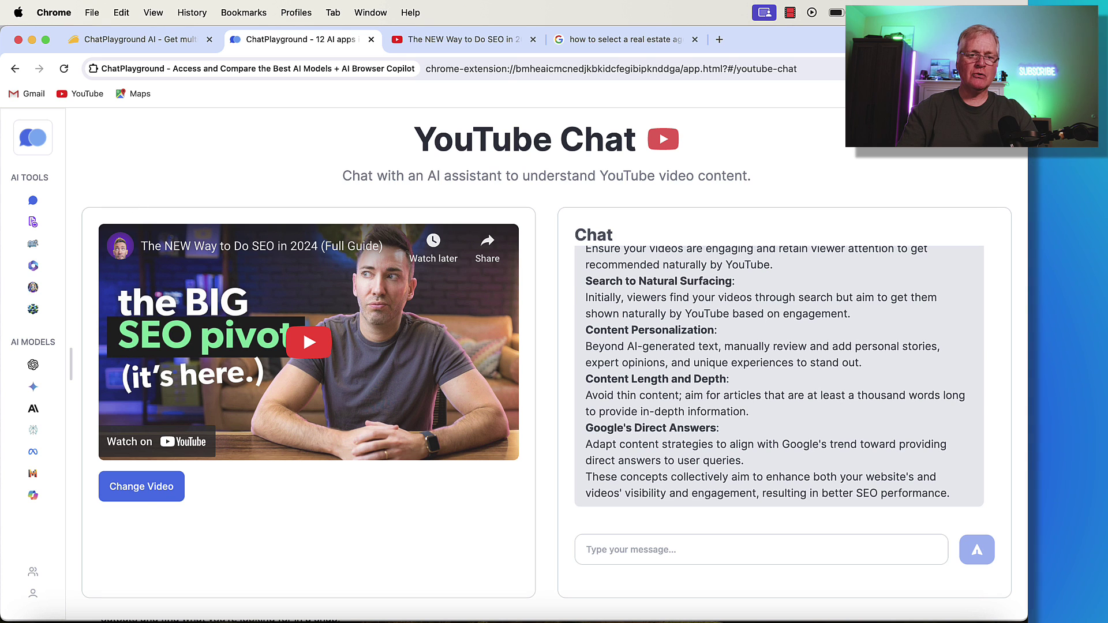
- Go from the Learning Companion tools page to the Web Copilot settings and scroll through them
click(33, 243)
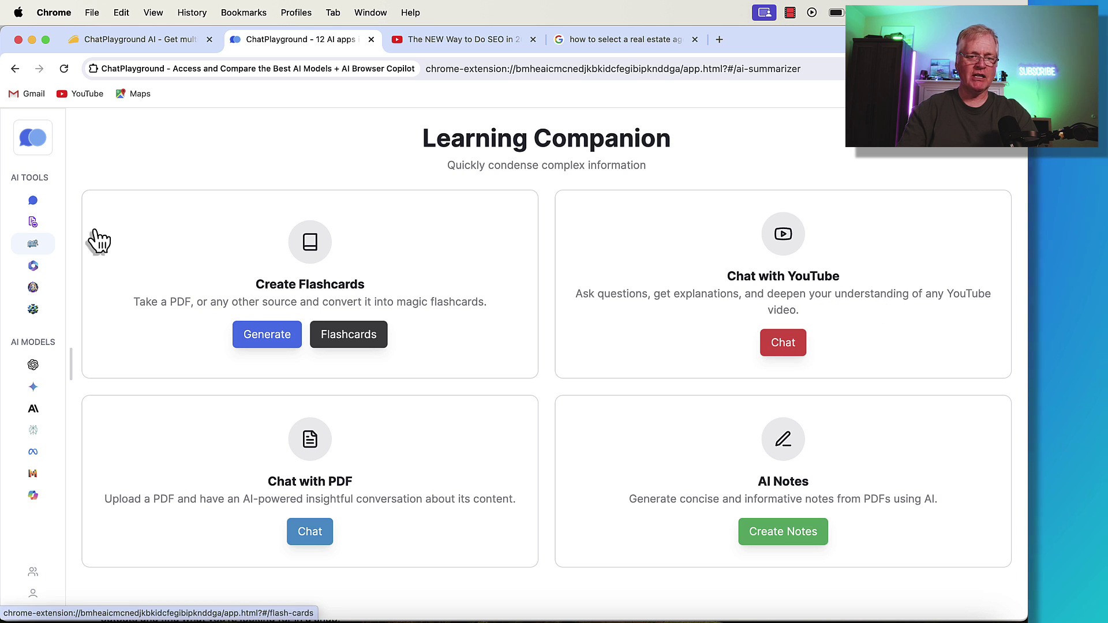
click(33, 266)
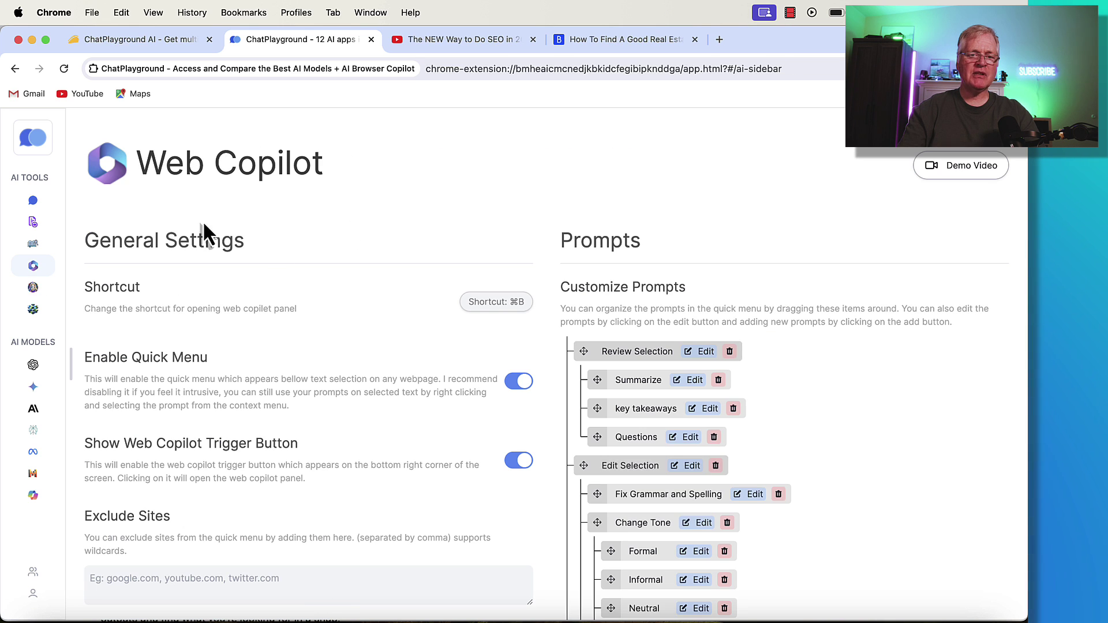
scroll(444, 356, down, 5)
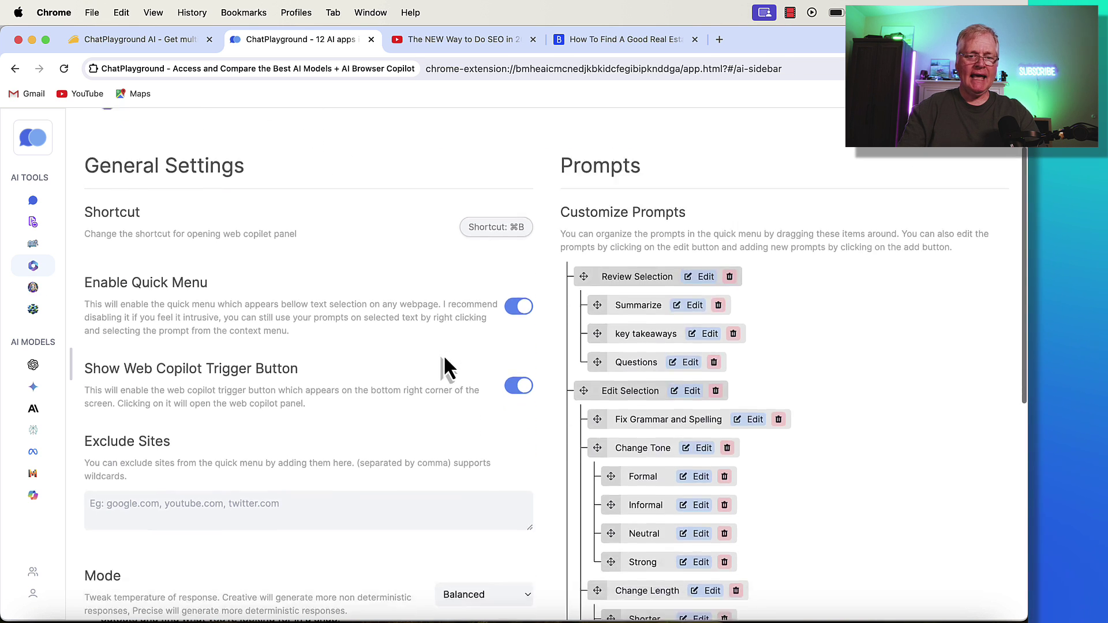
scroll(442, 353, down, 3)
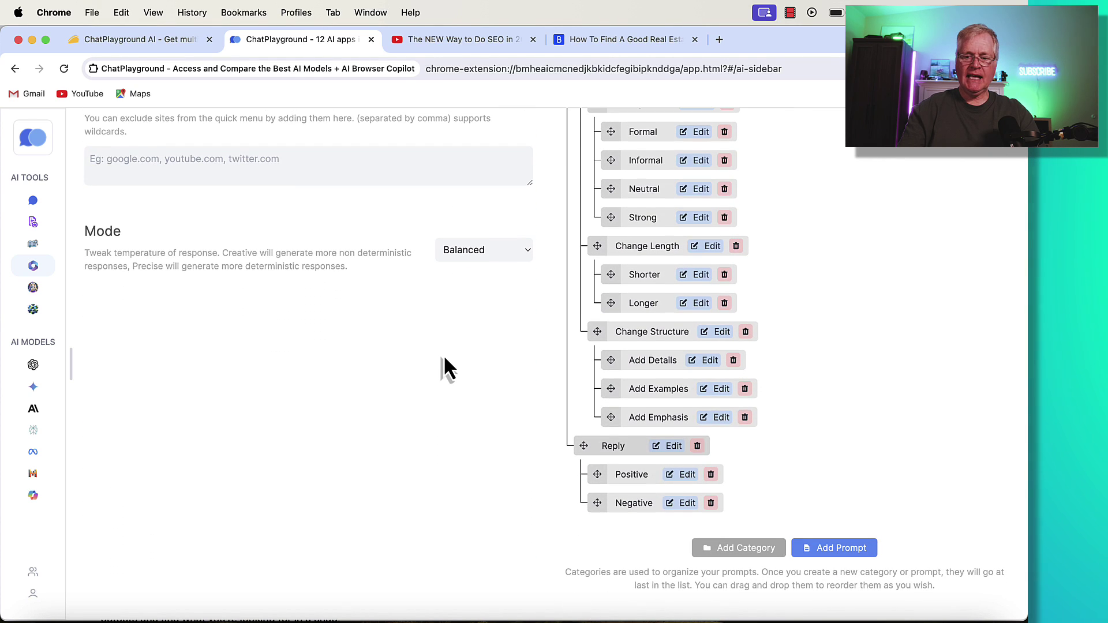
scroll(854, 378, up, 8)
scroll(851, 375, down, 3)
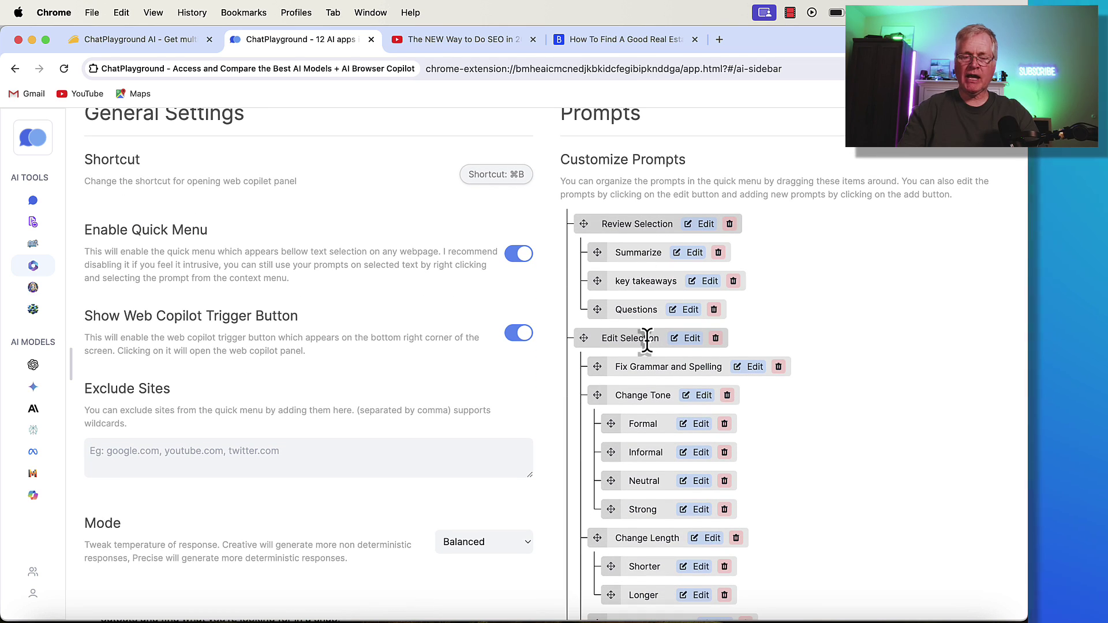
scroll(645, 336, down, 4)
scroll(647, 341, down, 5)
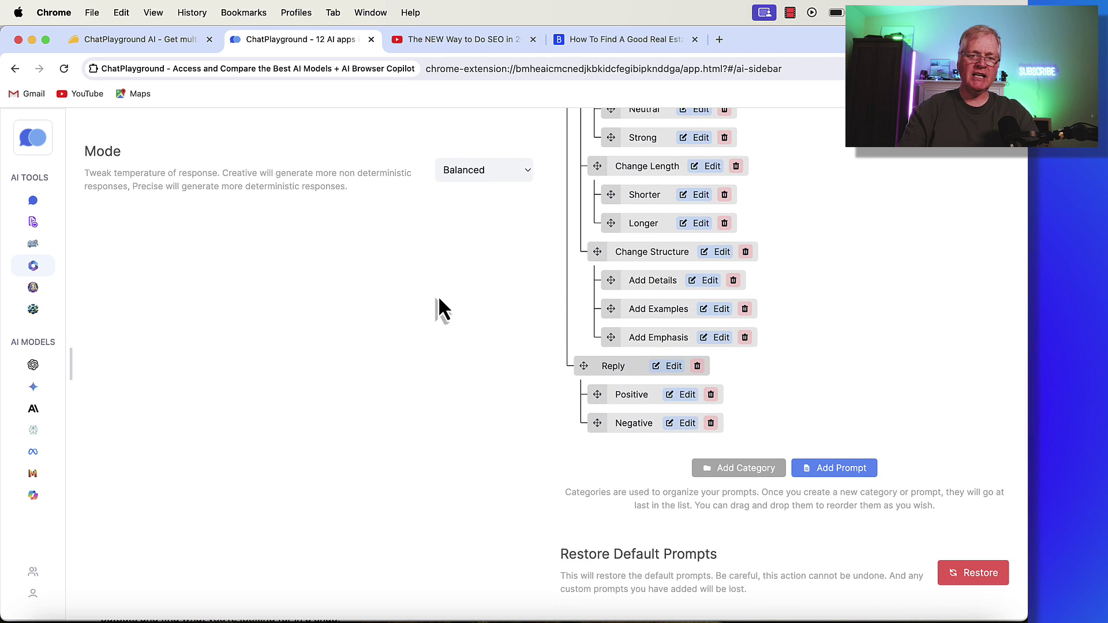
- Finish reviewing the Web Copilot settings, then switch to the Bankrate real estate agent article tab
scroll(438, 296, up, 1)
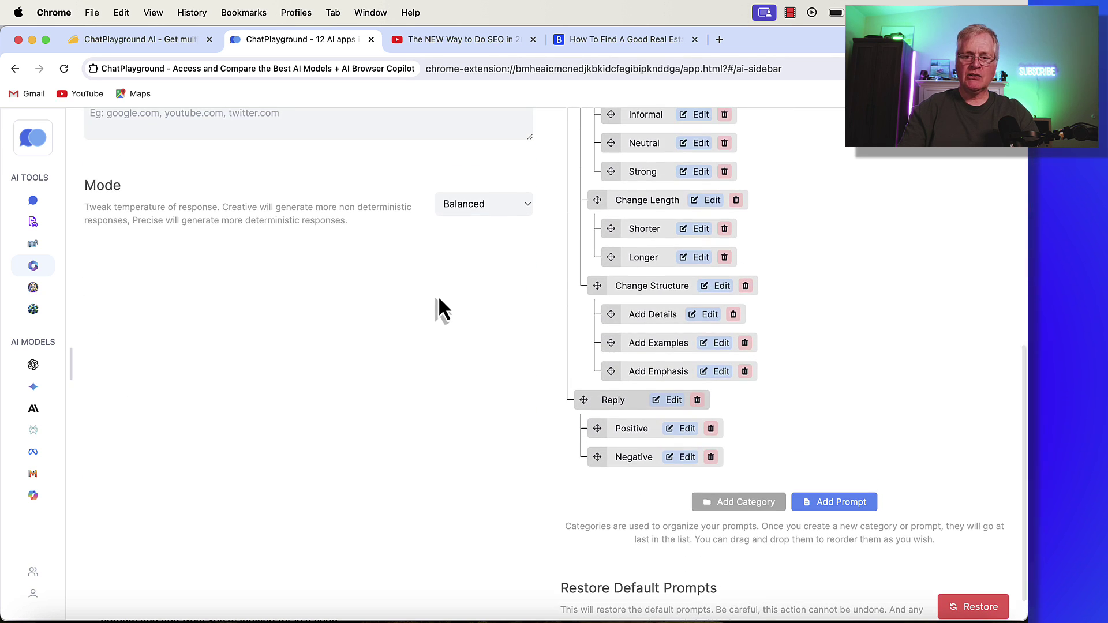
scroll(689, 338, up, 5)
scroll(687, 330, up, 4)
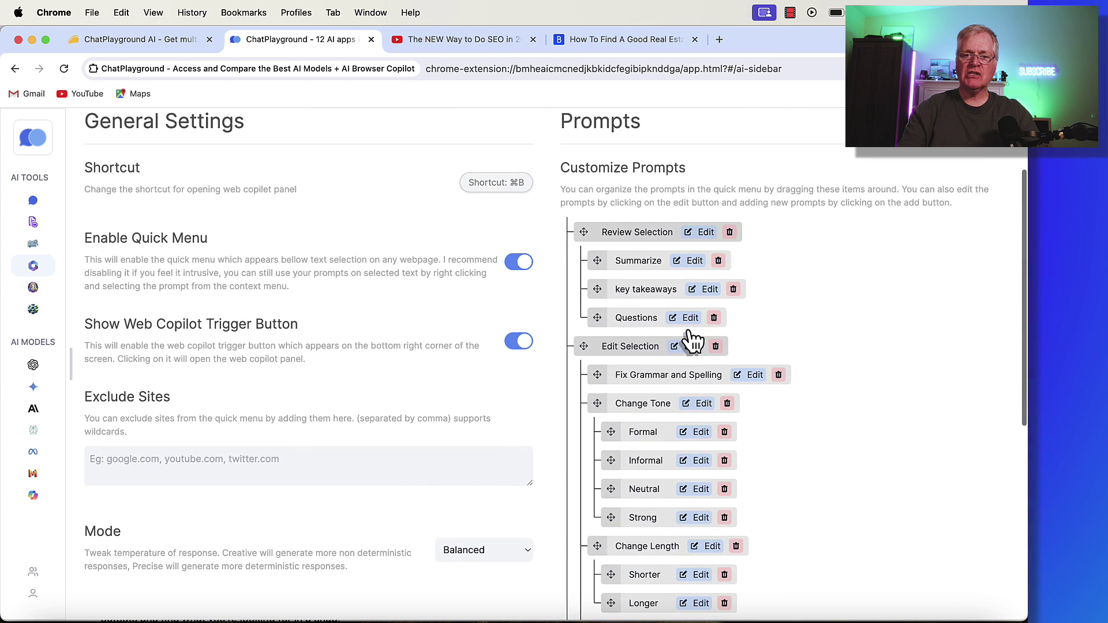
scroll(687, 330, down, 3)
scroll(687, 330, down, 6)
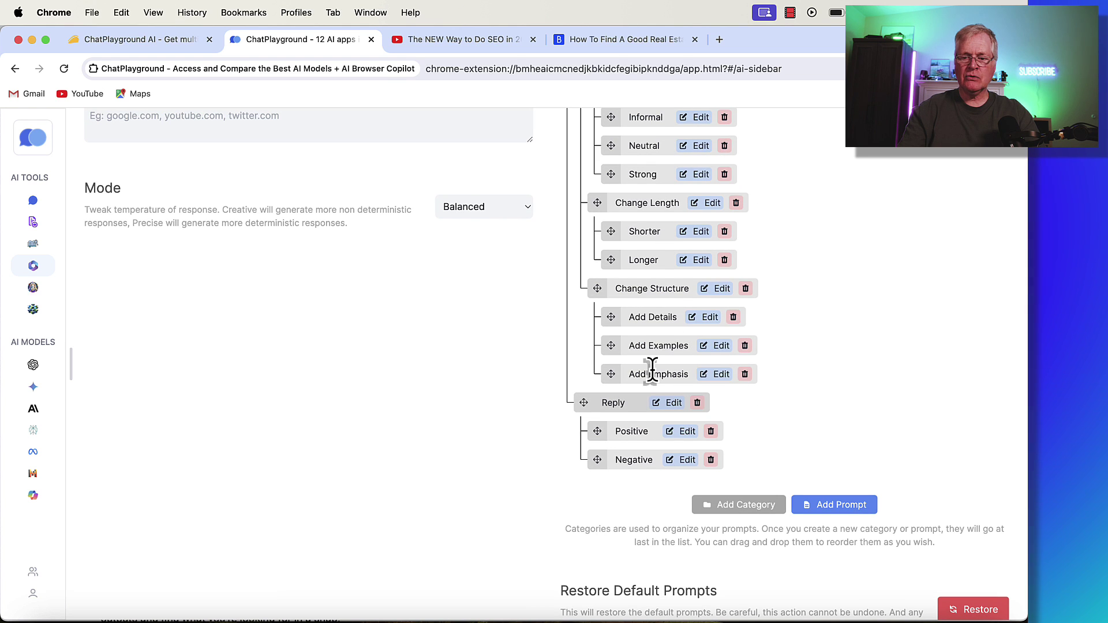
scroll(651, 369, down, 1)
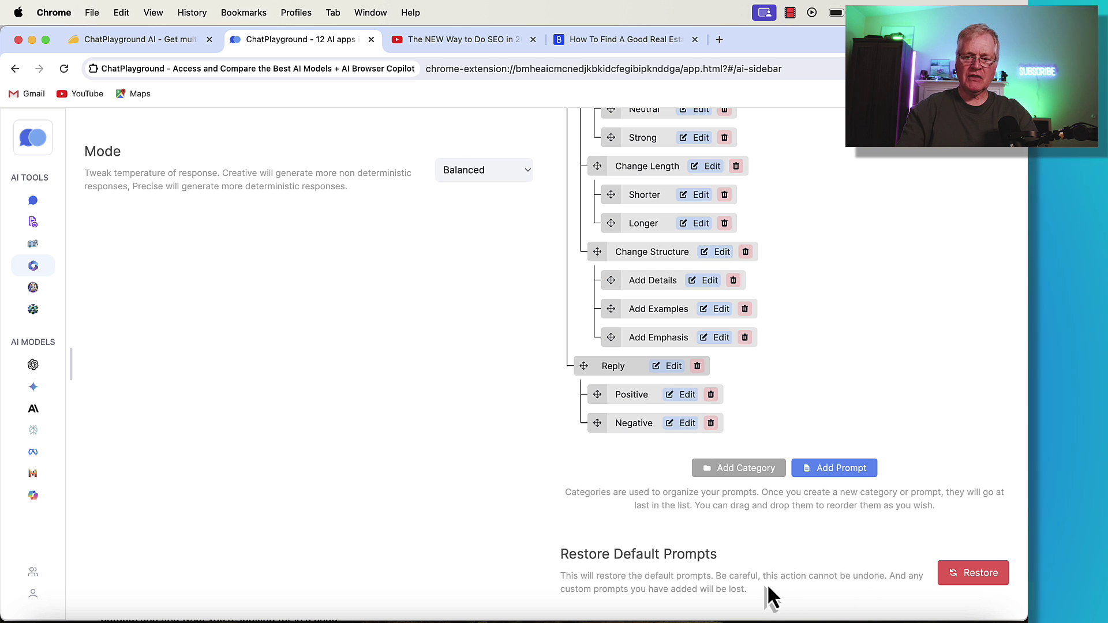
click(623, 38)
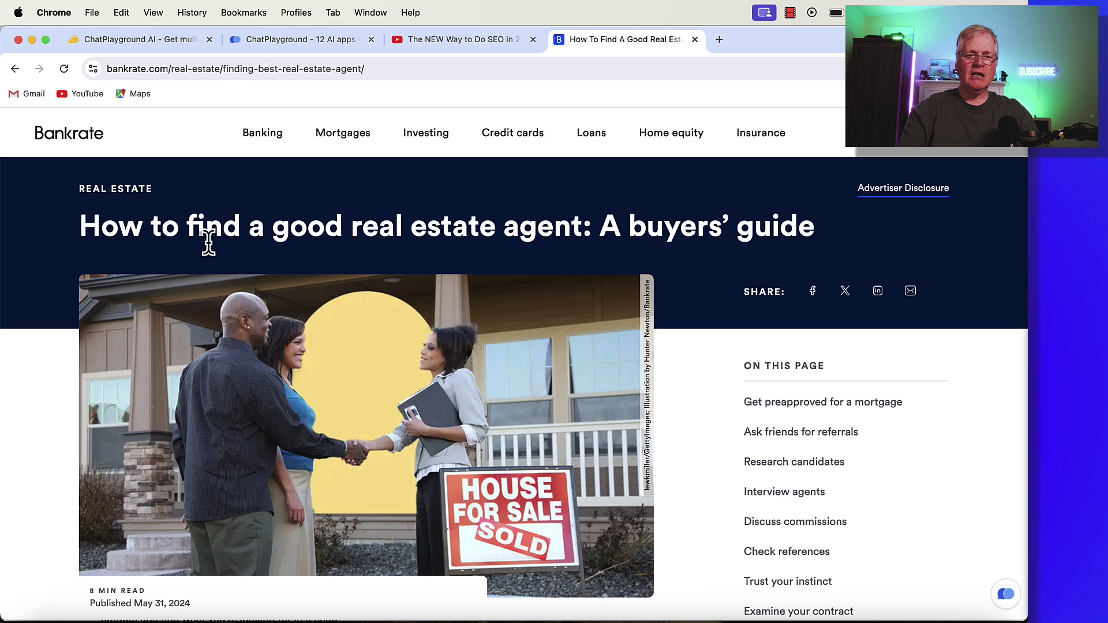
- Open the Web Copilot chat panel beside the Bankrate article and show its quick prompts list
click(1007, 597)
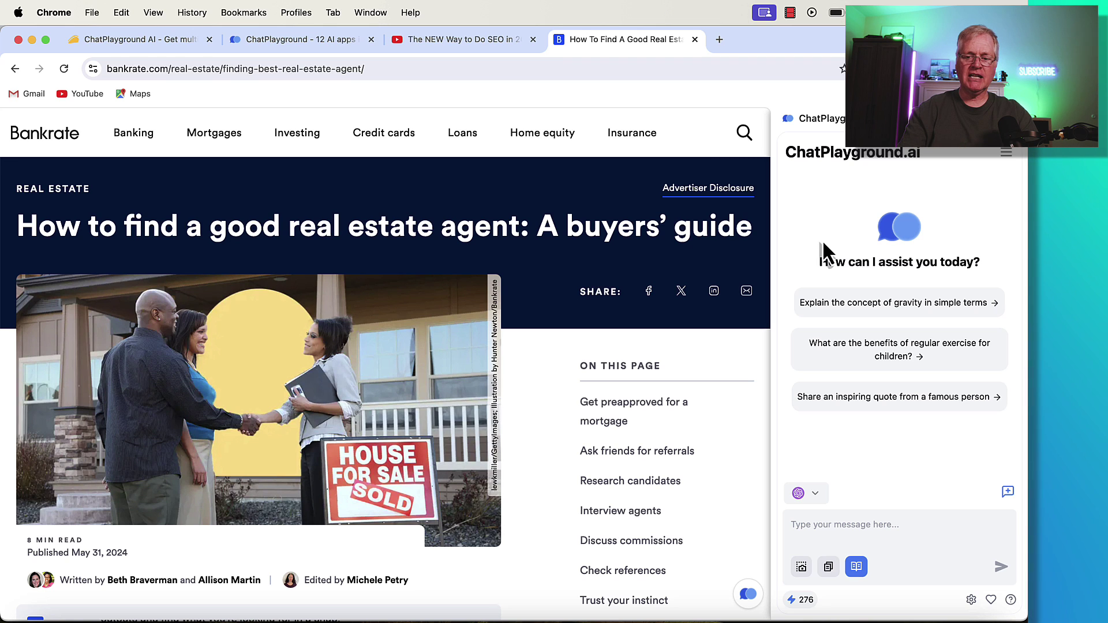
click(830, 567)
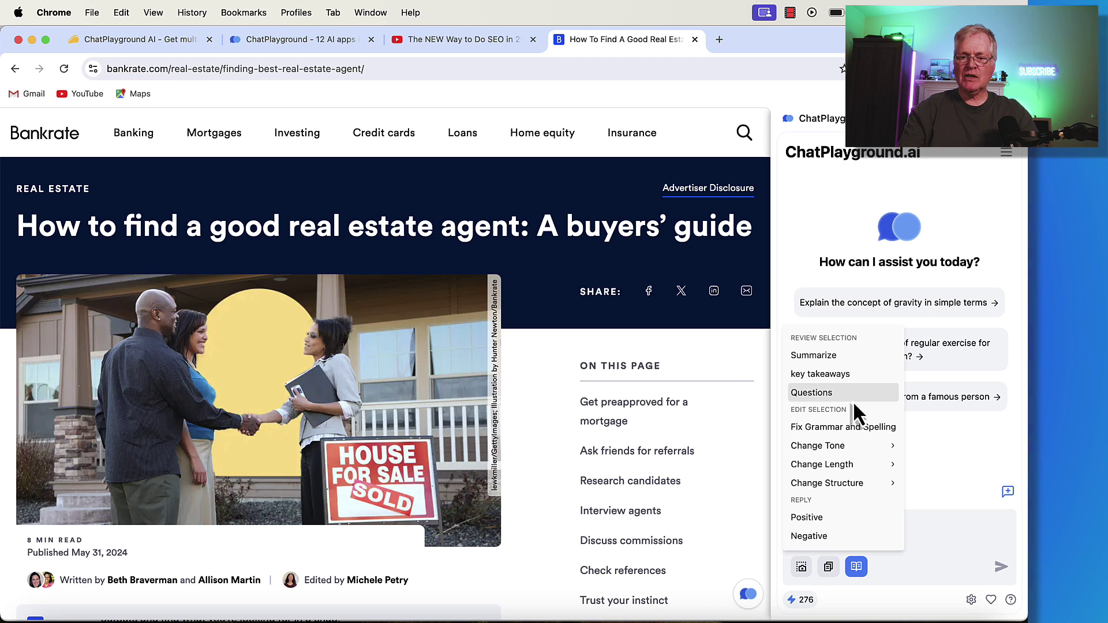
mouse_move(845, 490)
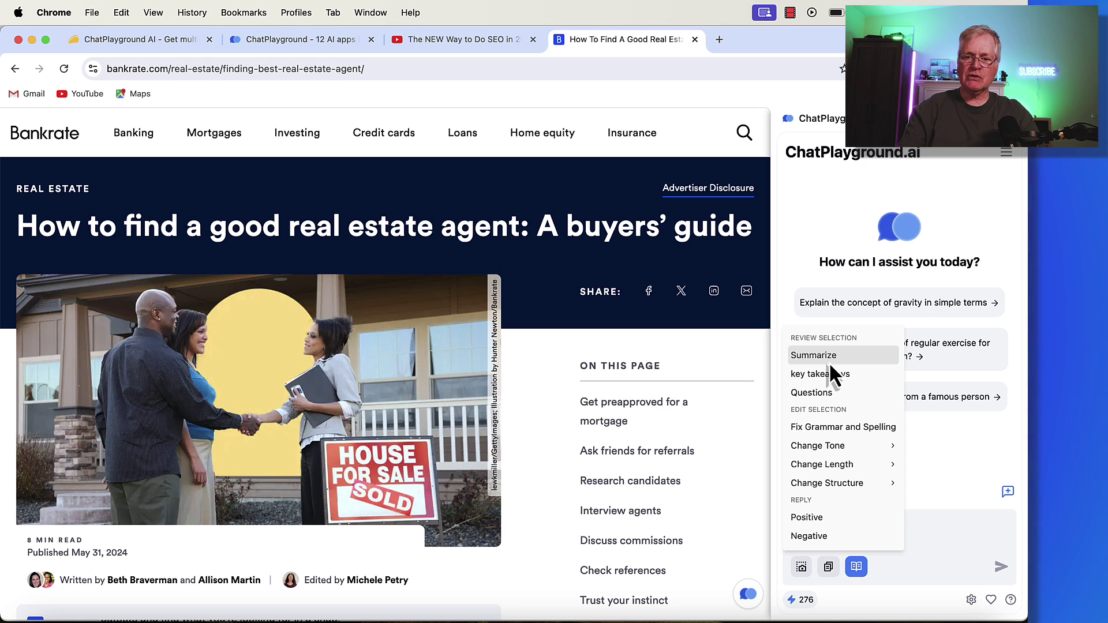
- Send the Summarize prompt for the article with GPT 4o, then return to the ChatPlayground tab
click(829, 361)
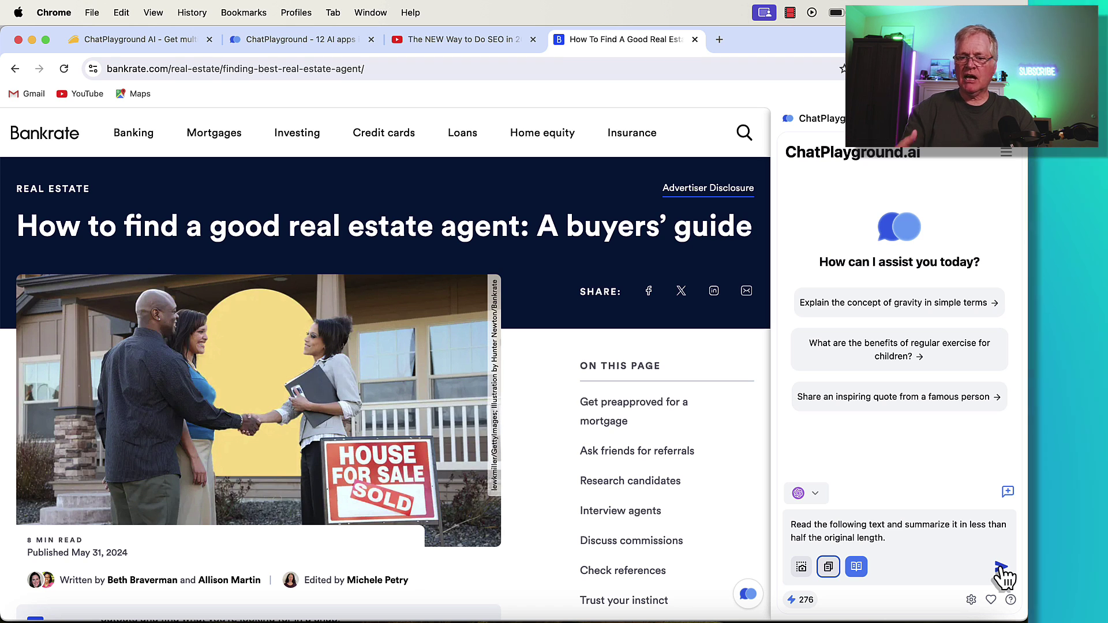
click(816, 492)
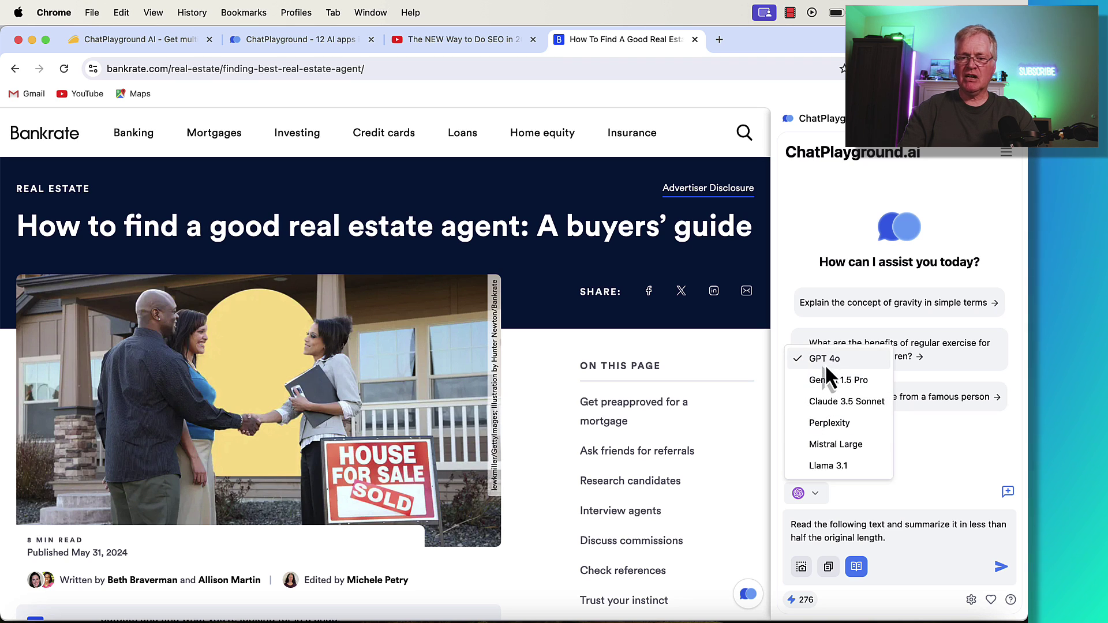
click(839, 359)
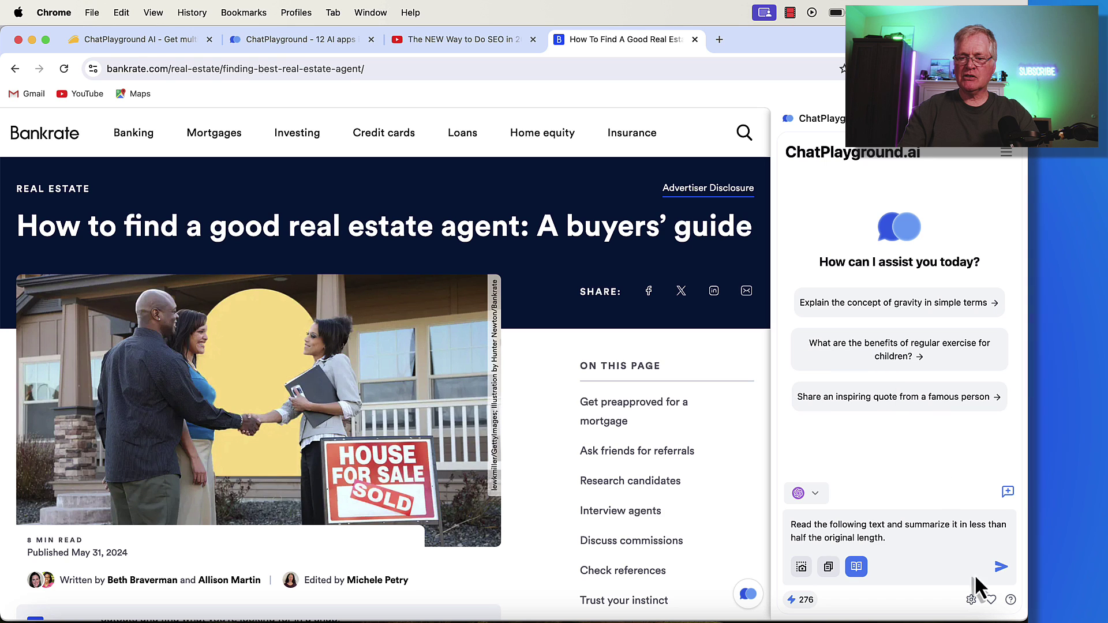
click(1002, 569)
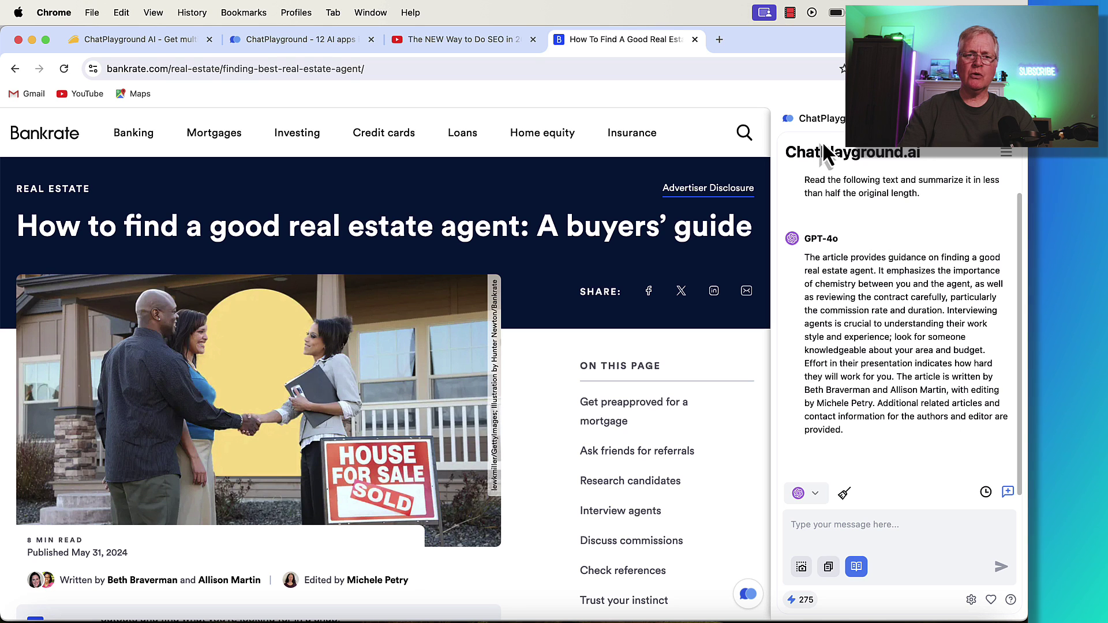
mouse_move(620, 140)
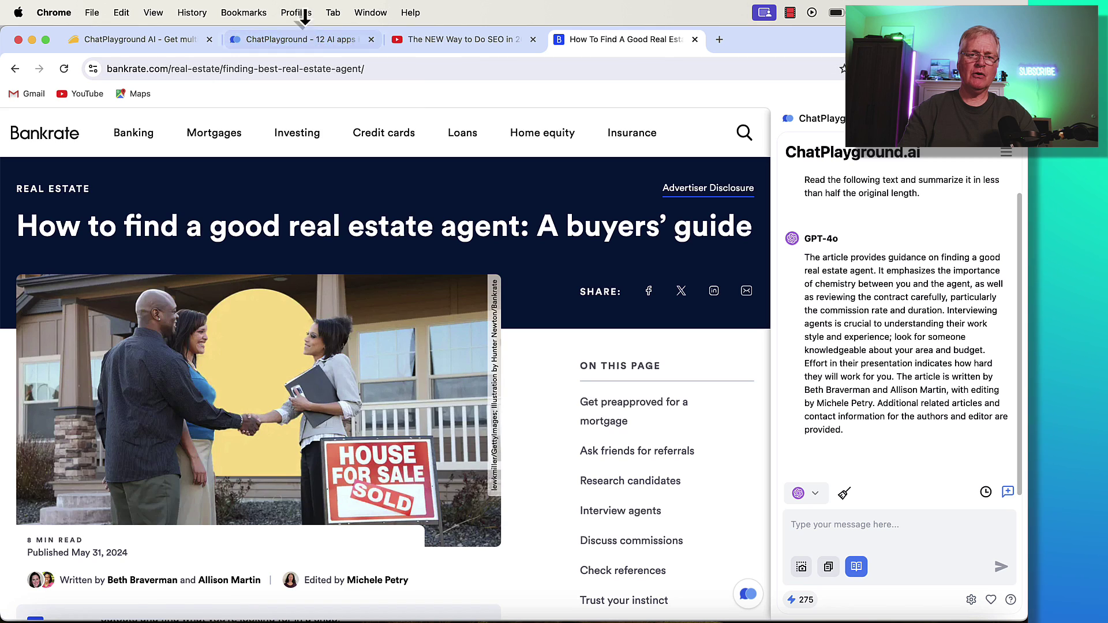
click(308, 39)
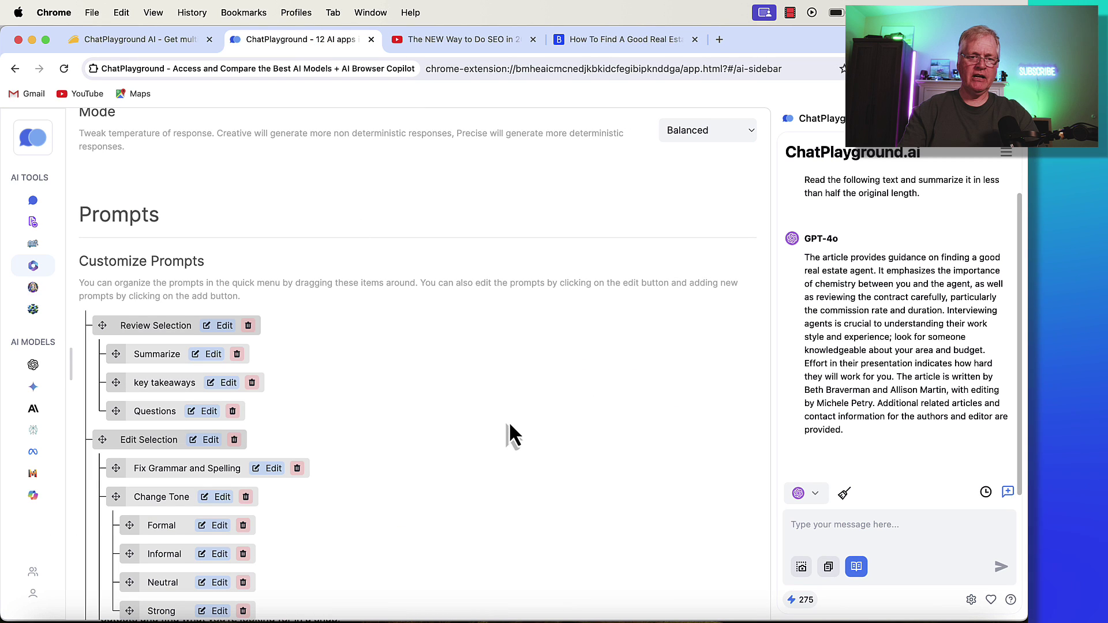
- Scroll the Customize Prompts settings and close the Web Copilot side panel
scroll(503, 438, down, 5)
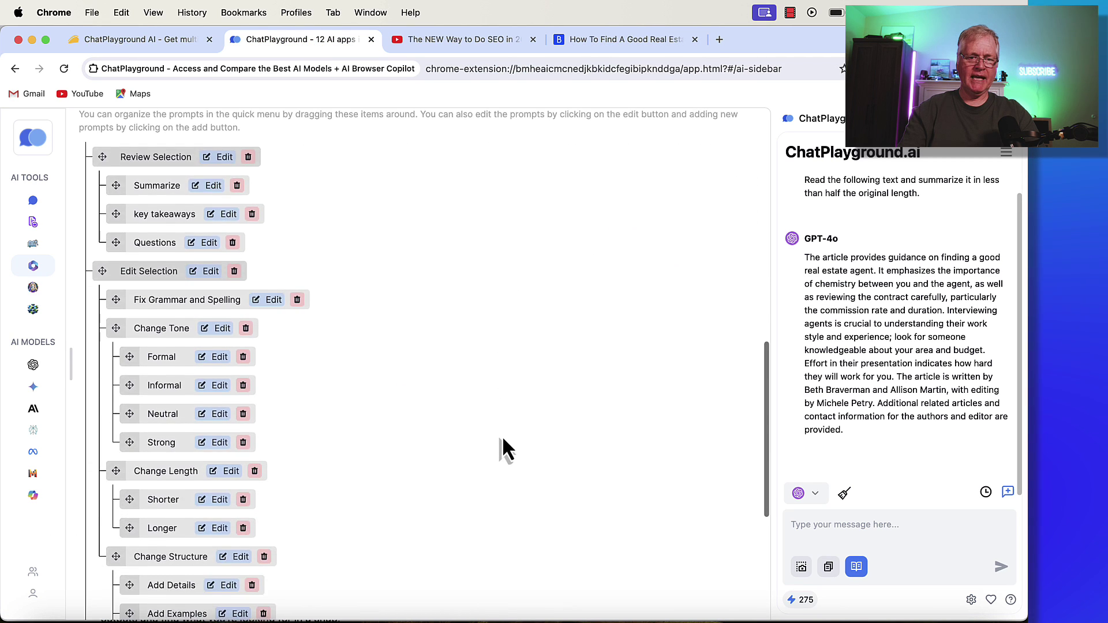
scroll(503, 441, down, 4)
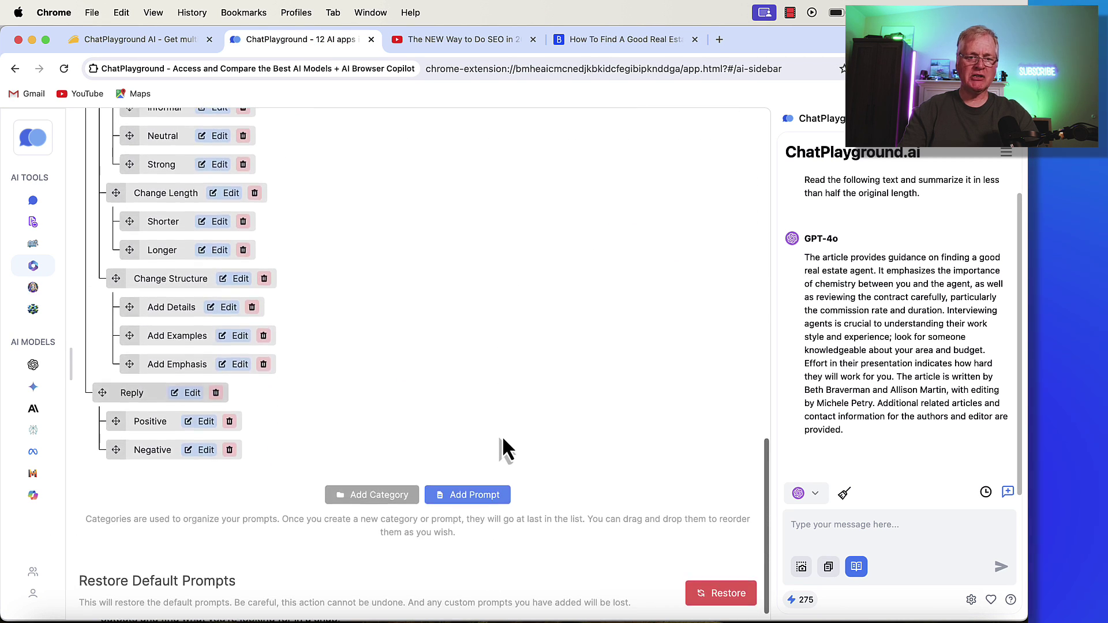
scroll(504, 440, up, 15)
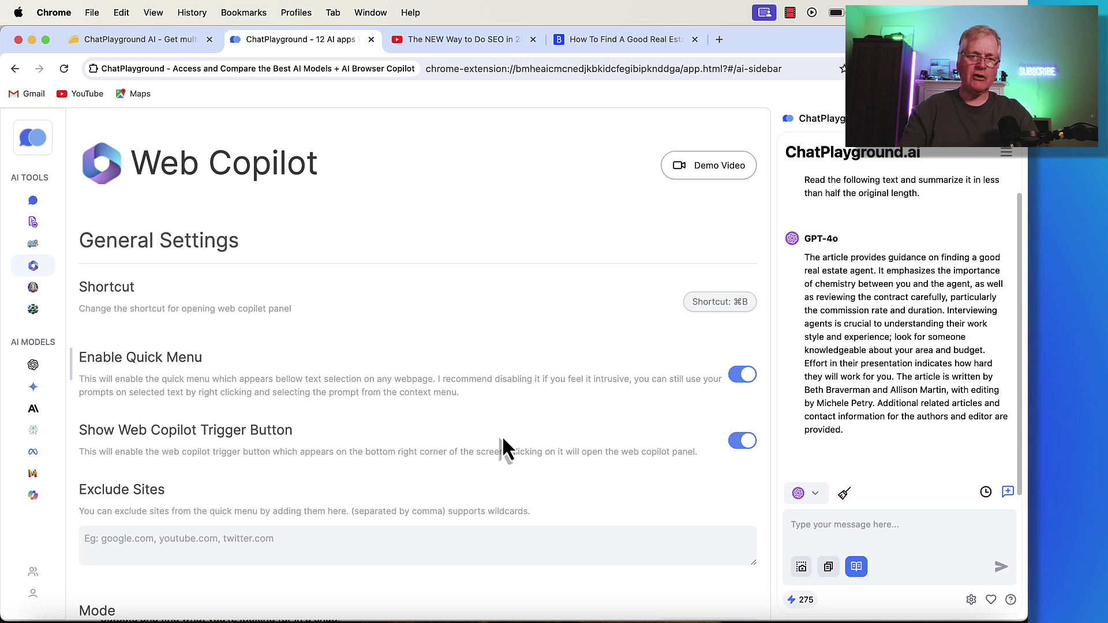
scroll(487, 430, down, 5)
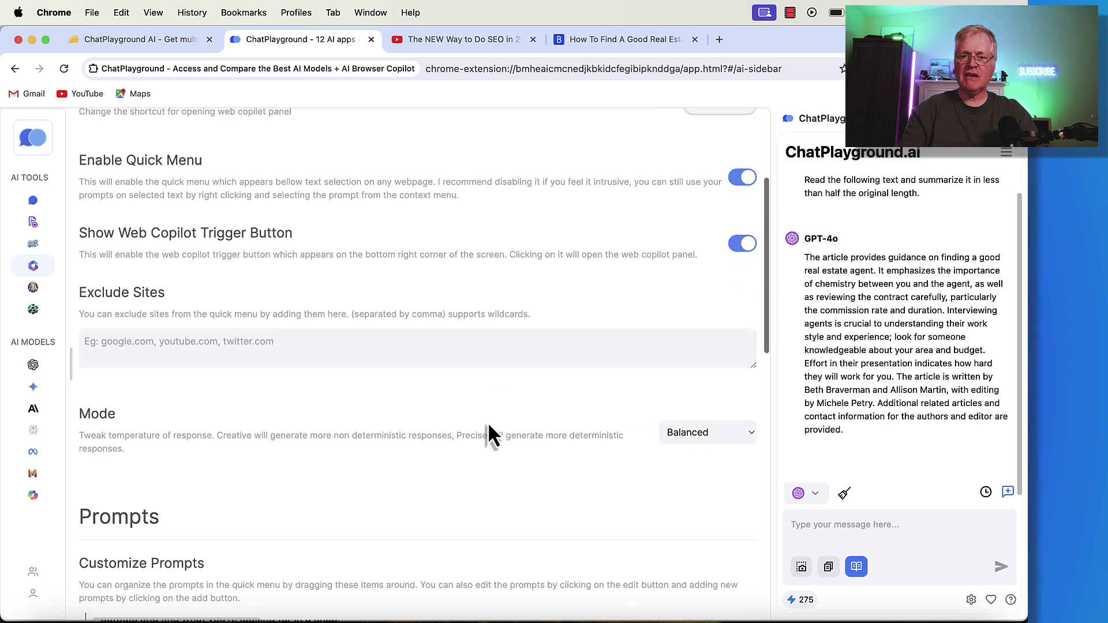
click(1014, 118)
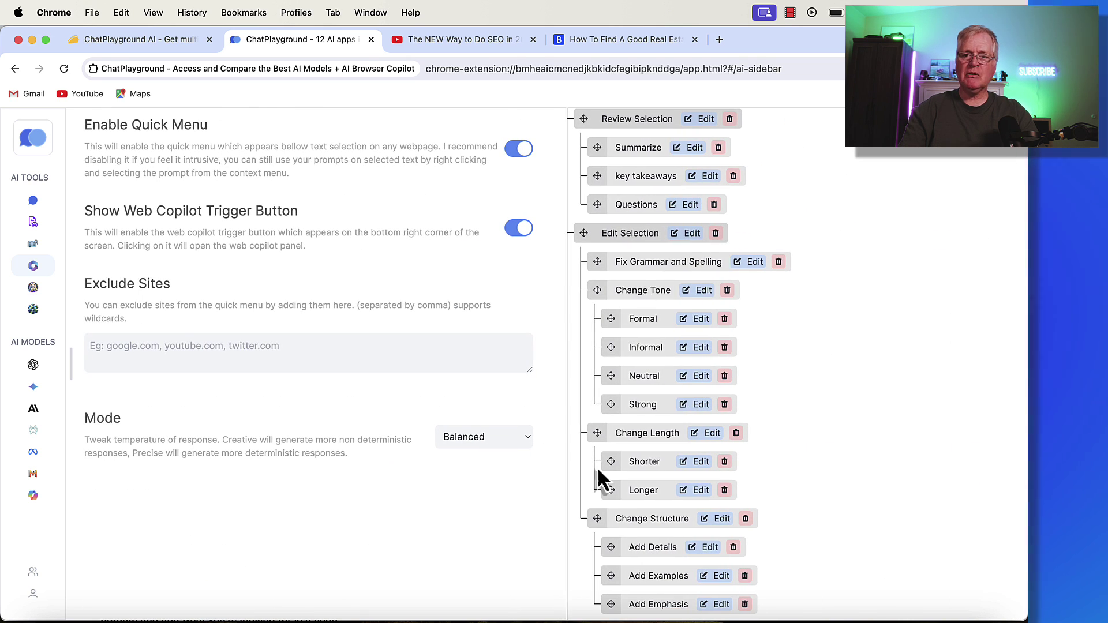
- Reopen the Web Copilot panel on the Bankrate article, then show and dismiss the quick prompts list
click(642, 40)
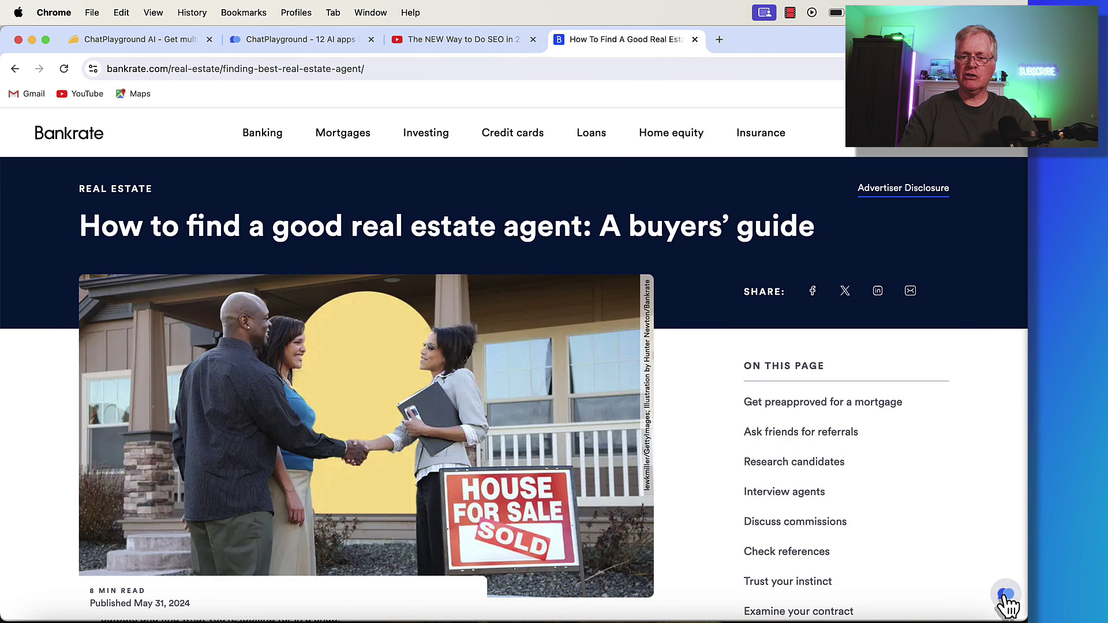
click(1005, 595)
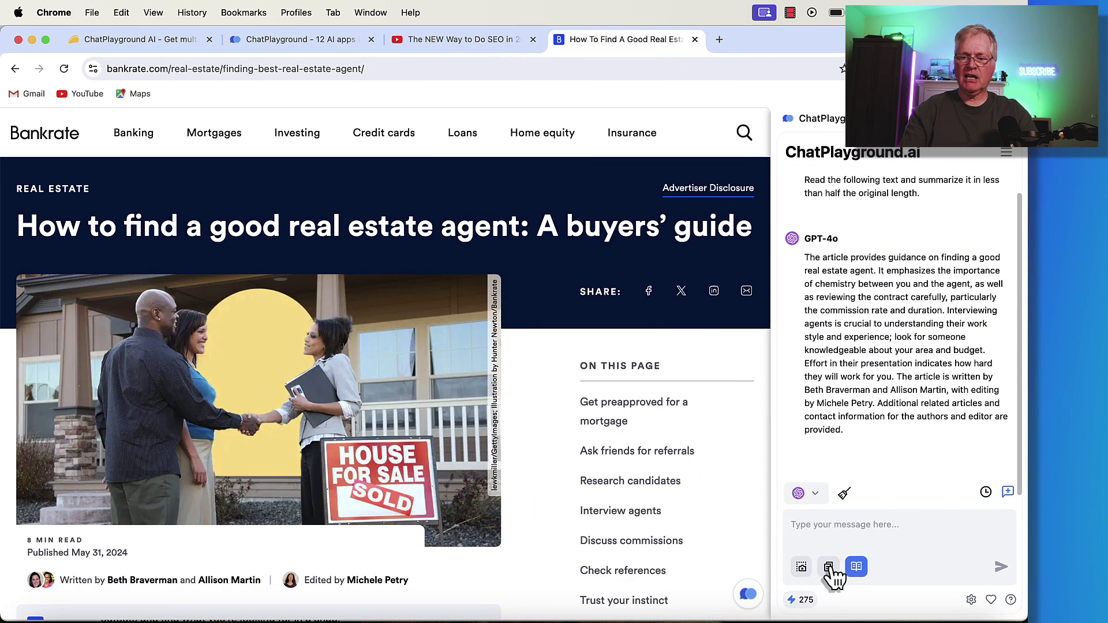
click(829, 568)
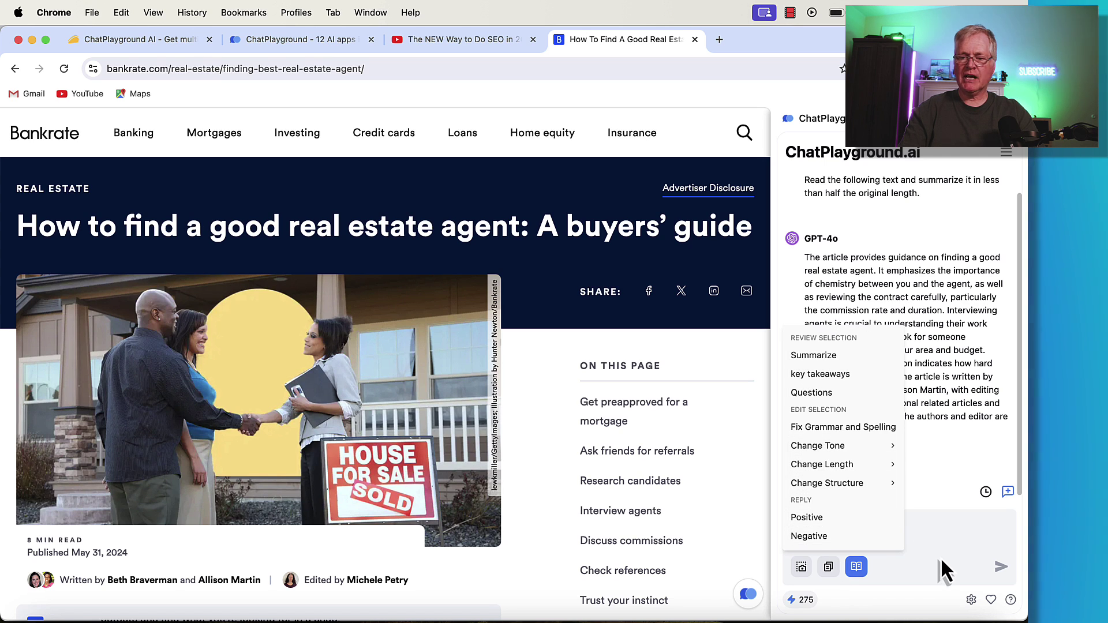
click(961, 488)
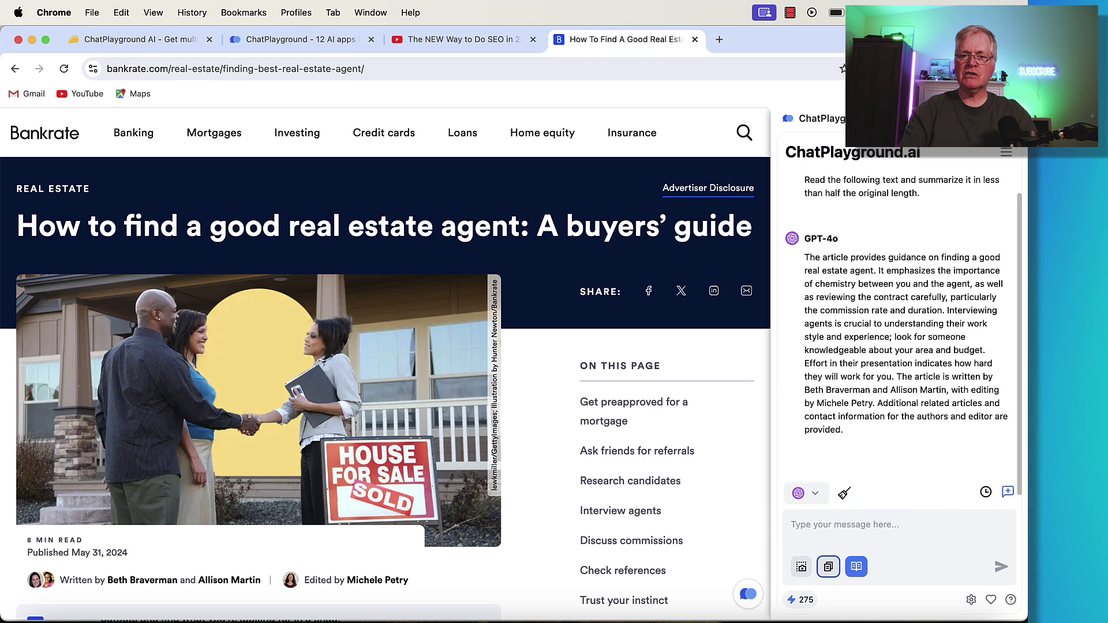
- On Generate AI Image, paste the colourful photo-realistic skateboarder-at-a-skate-park prompt
click(276, 42)
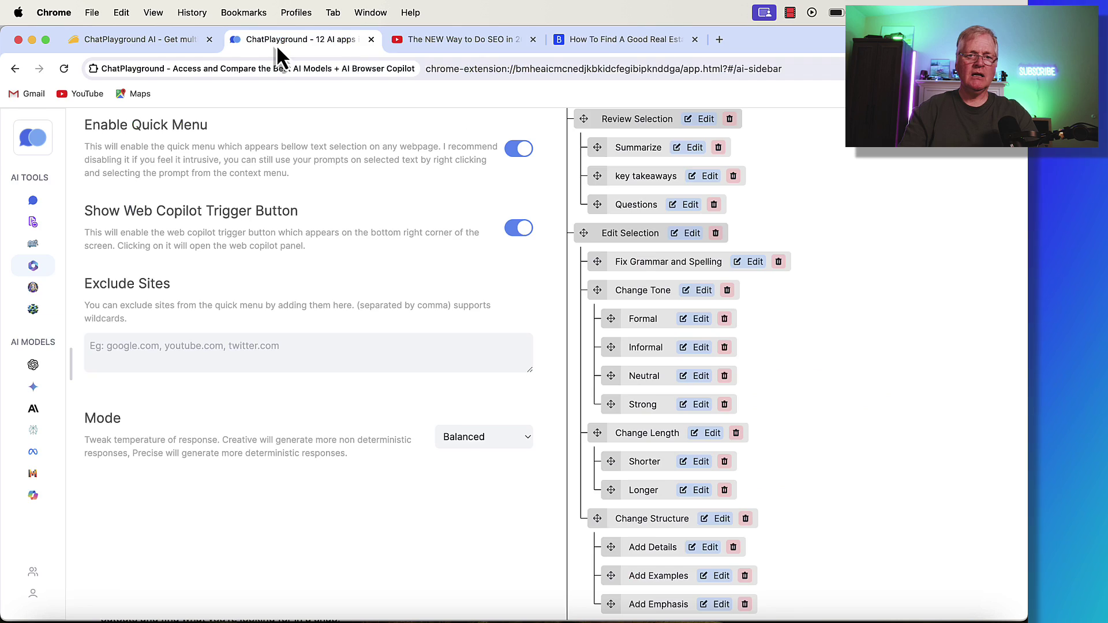
click(35, 288)
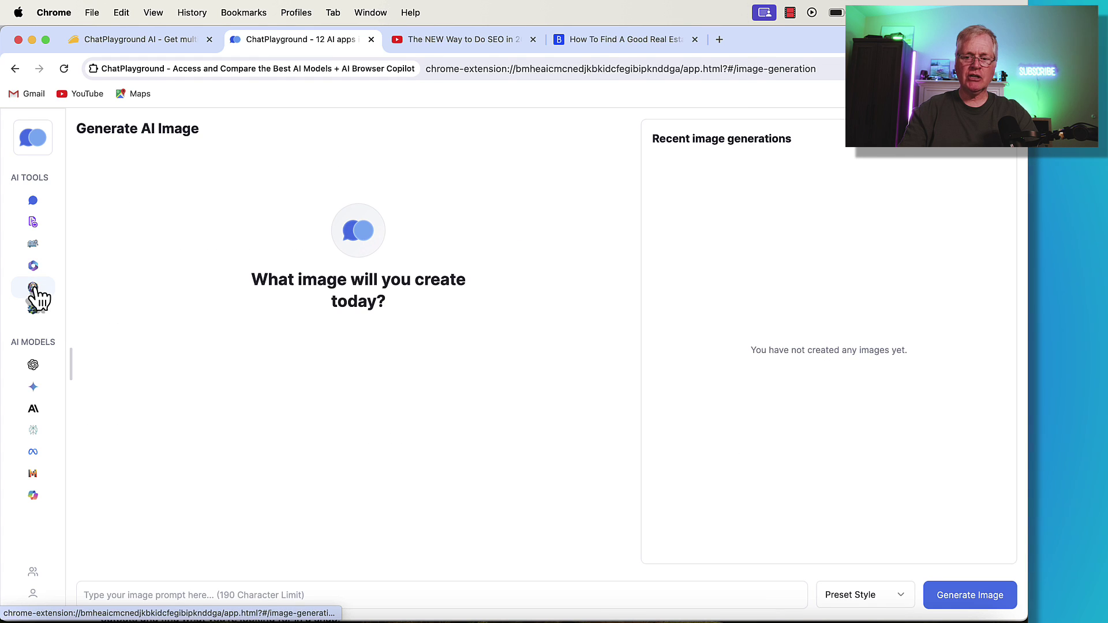
click(387, 591)
text(A photo-realistic image of a skate boarder at a skate park. Make the image colorful.)
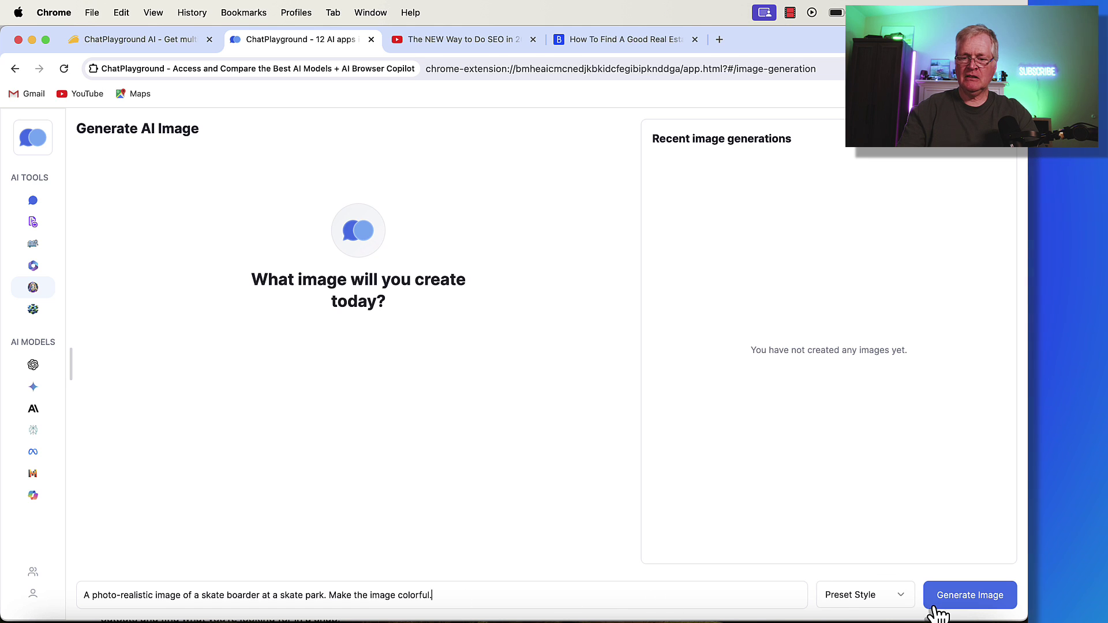
- Set the Preset Style for the skateboarder image to BOKEH
click(902, 600)
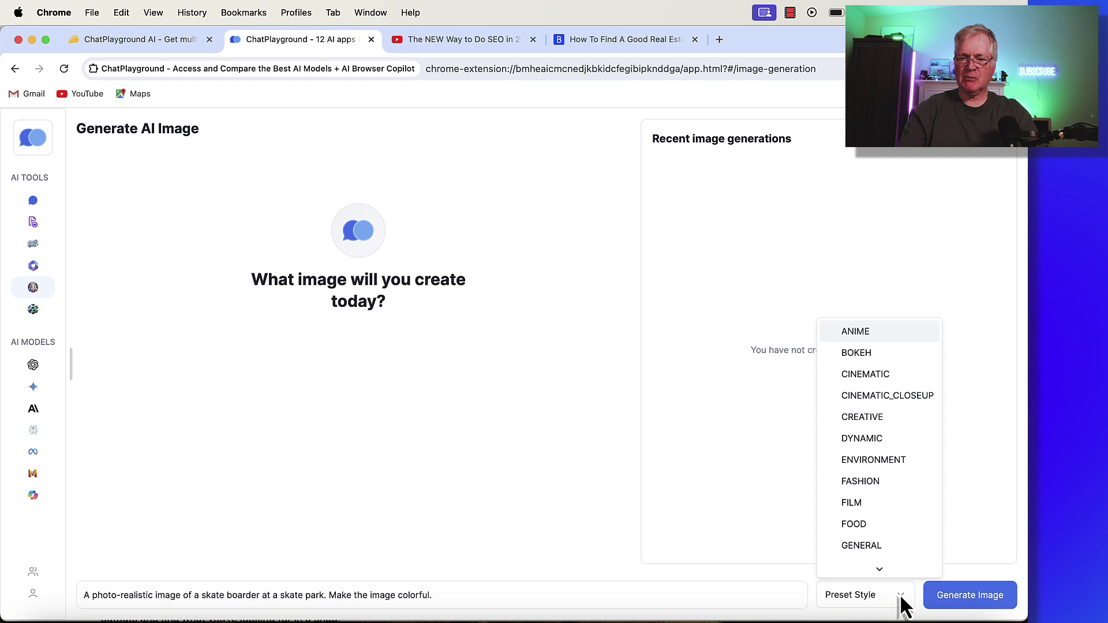
click(985, 512)
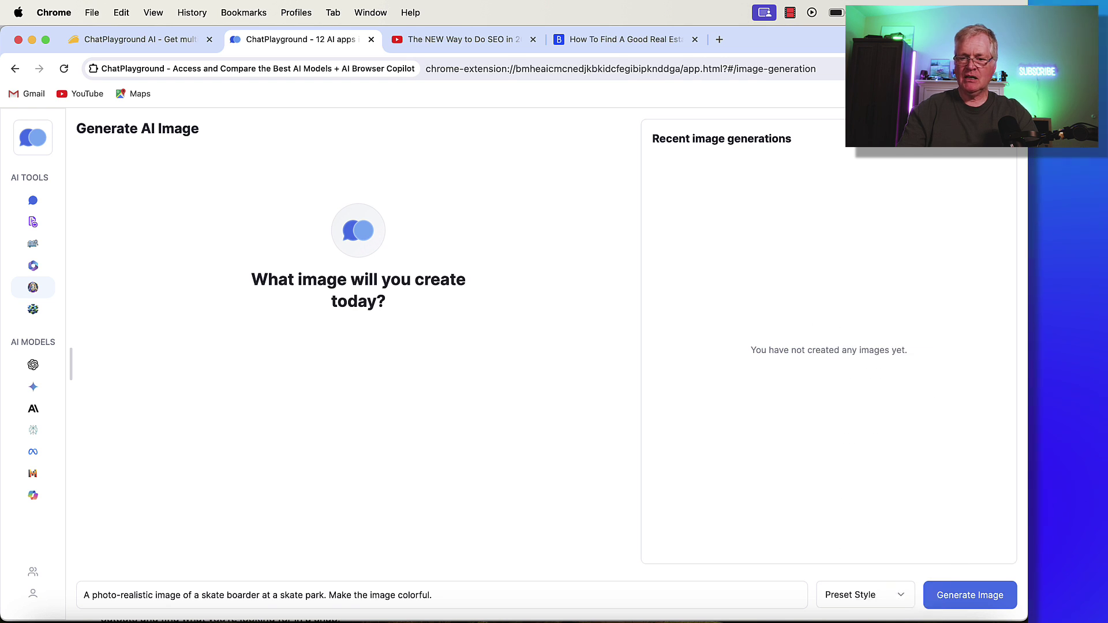
click(961, 598)
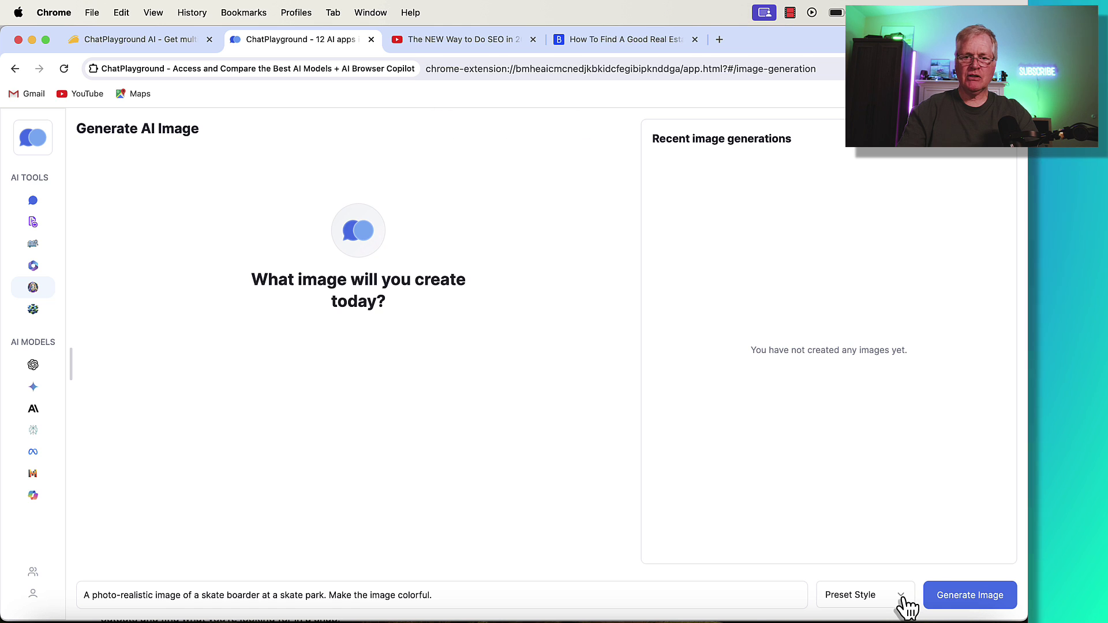
click(904, 602)
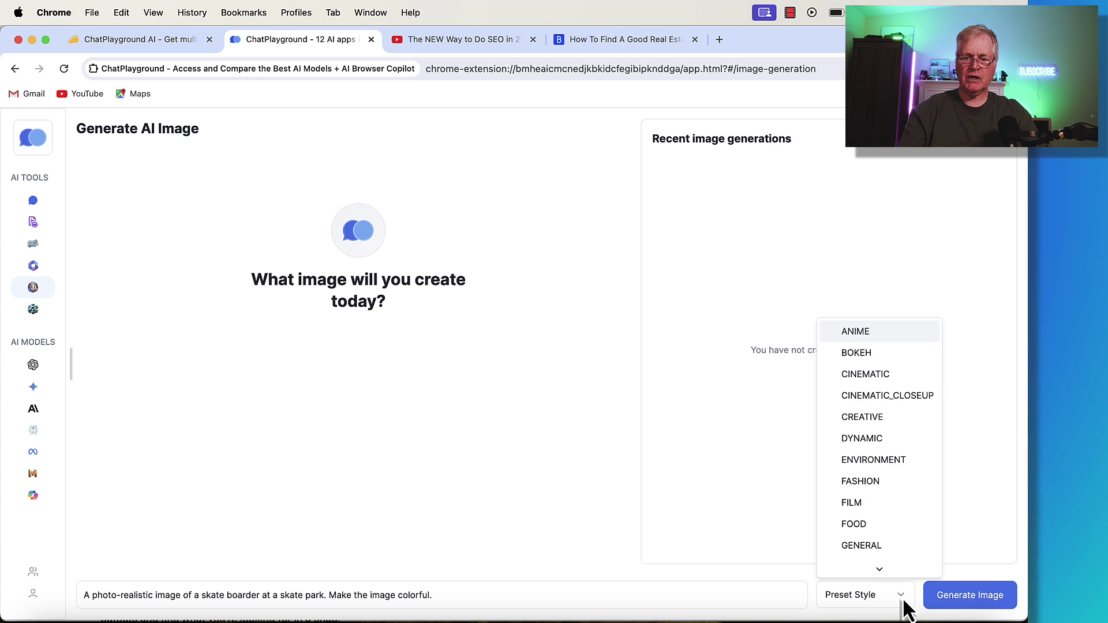
click(902, 355)
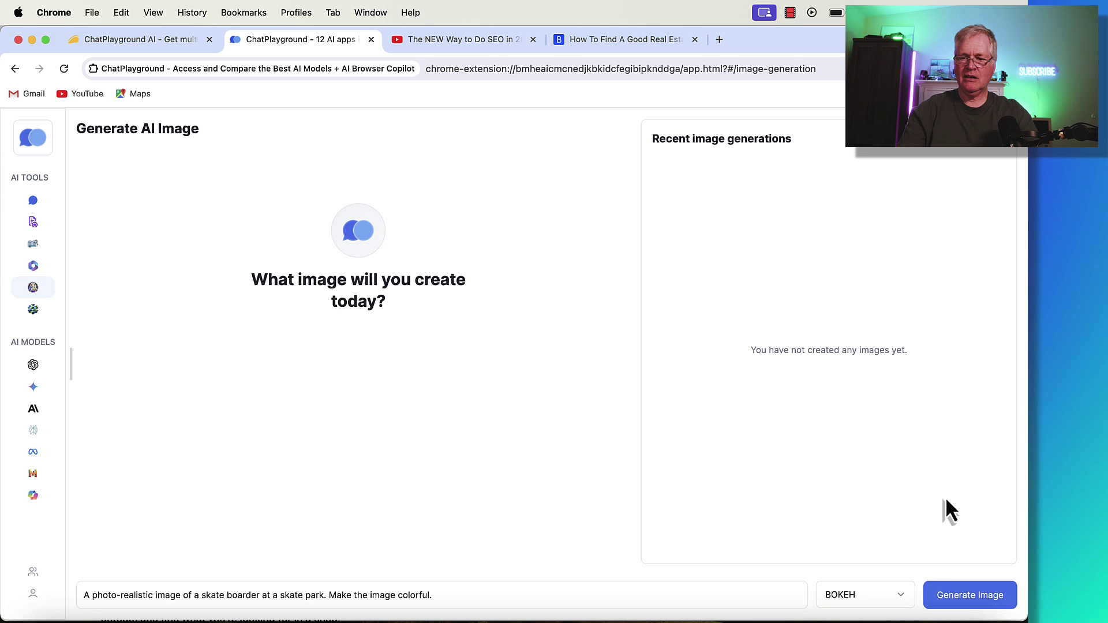
- Generate the BOKEH skateboarder image, then switch to the Mixture AI comparison page
click(988, 599)
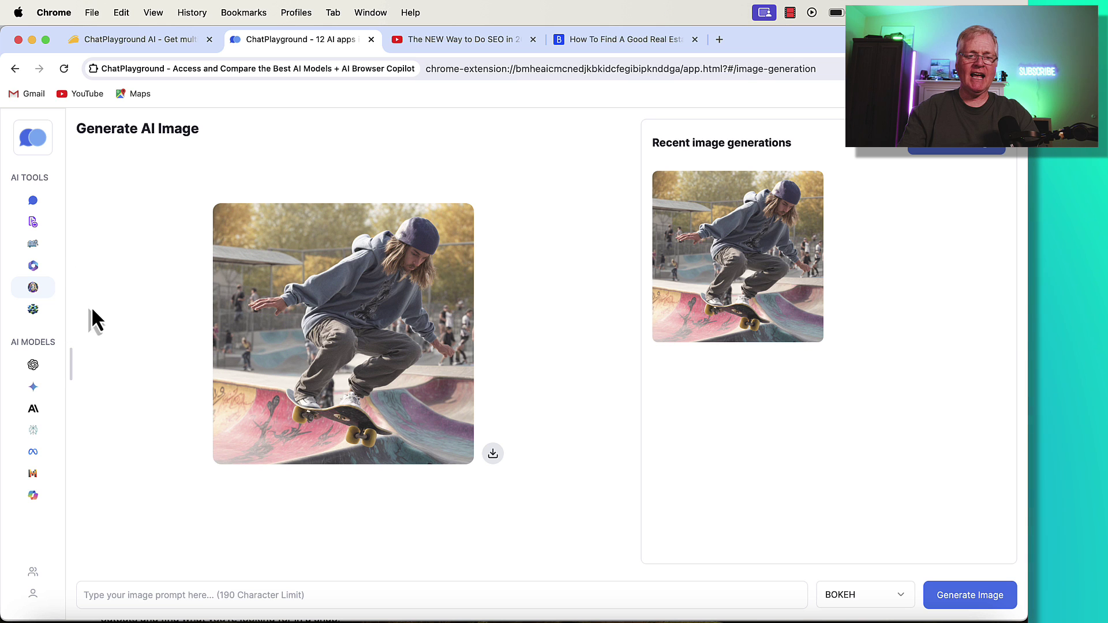
click(33, 312)
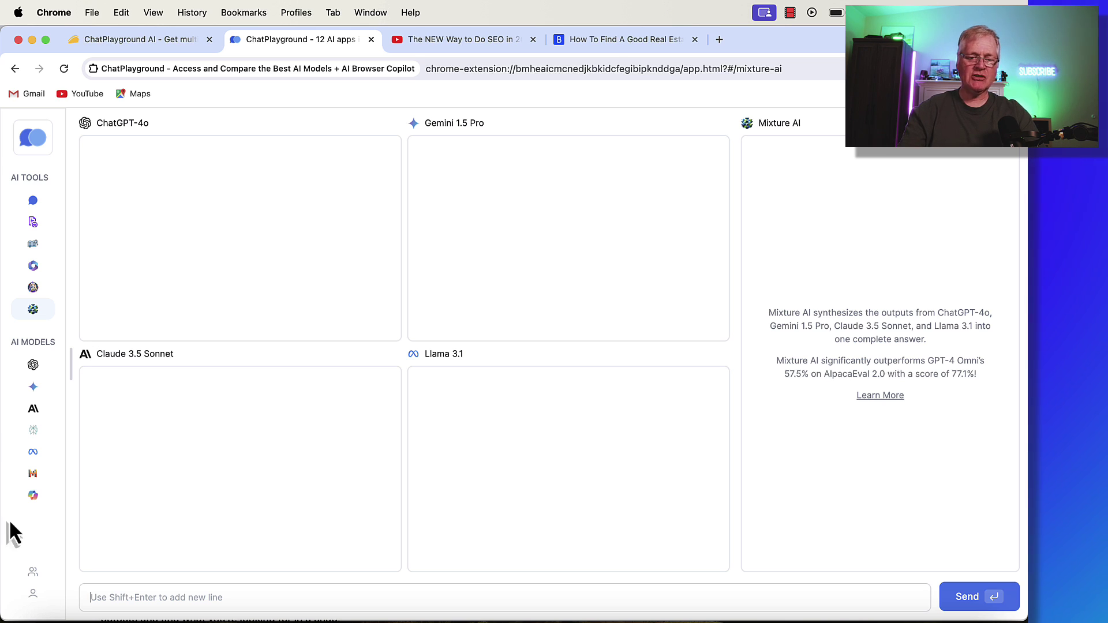
- Paste 'How hard is it to learn to play golf?' into Mixture AI and send it to all models
text(How hard is it to learn to play golf?)
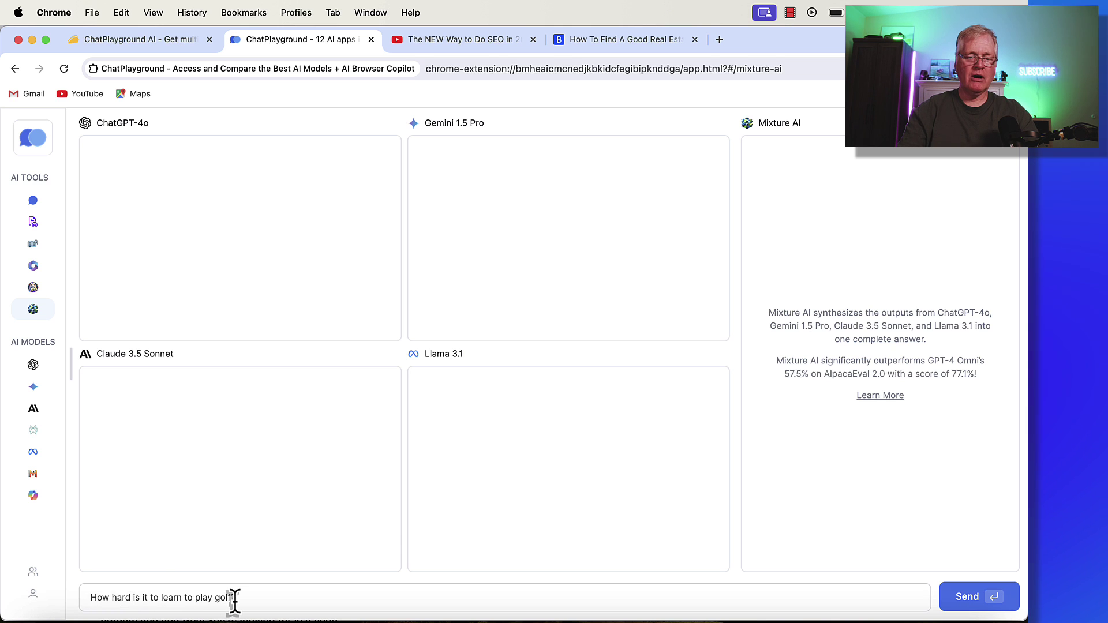
click(963, 600)
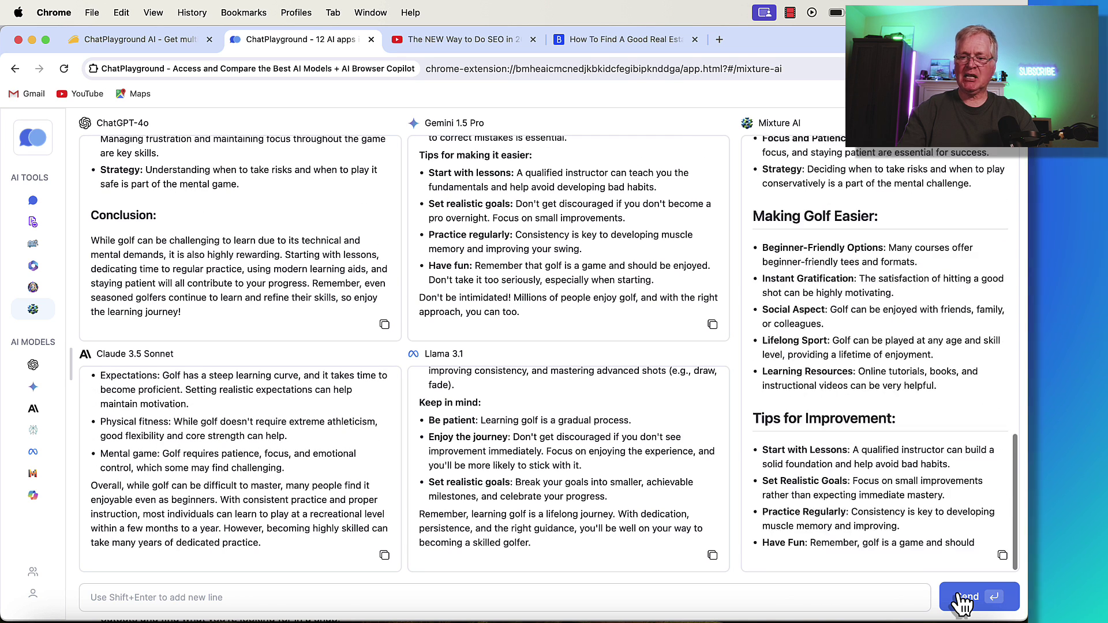
- Scroll through Mixture AI's combined golf answer, from skill and physical factors down to the conclusion
scroll(989, 287, up, 15)
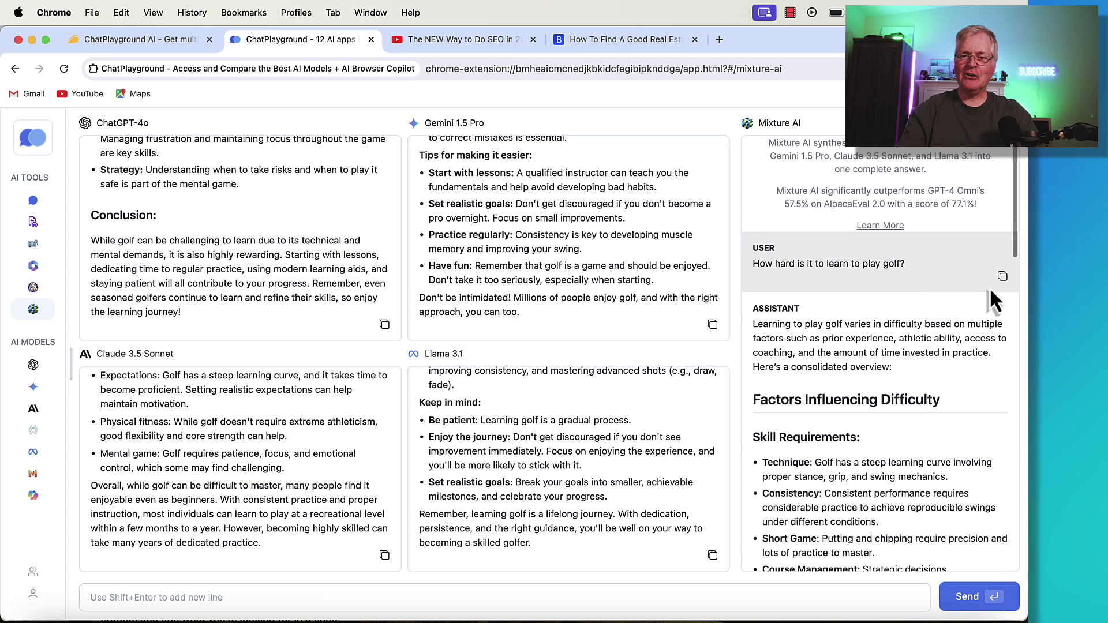
scroll(989, 287, down, 4)
scroll(991, 291, down, 4)
scroll(989, 288, down, 8)
scroll(990, 288, down, 7)
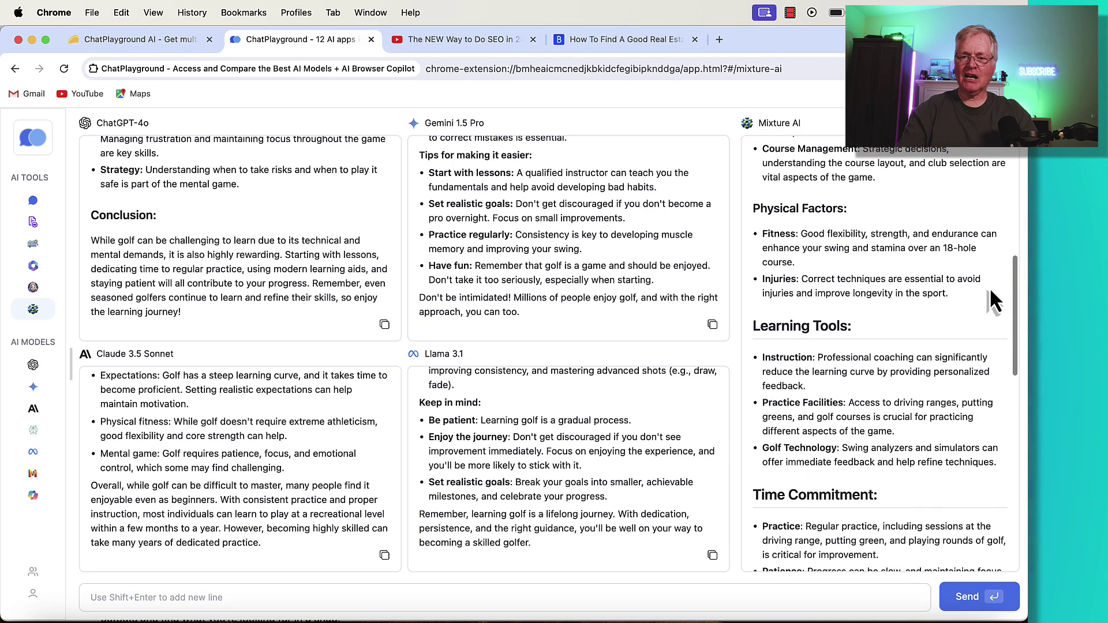
scroll(989, 287, down, 16)
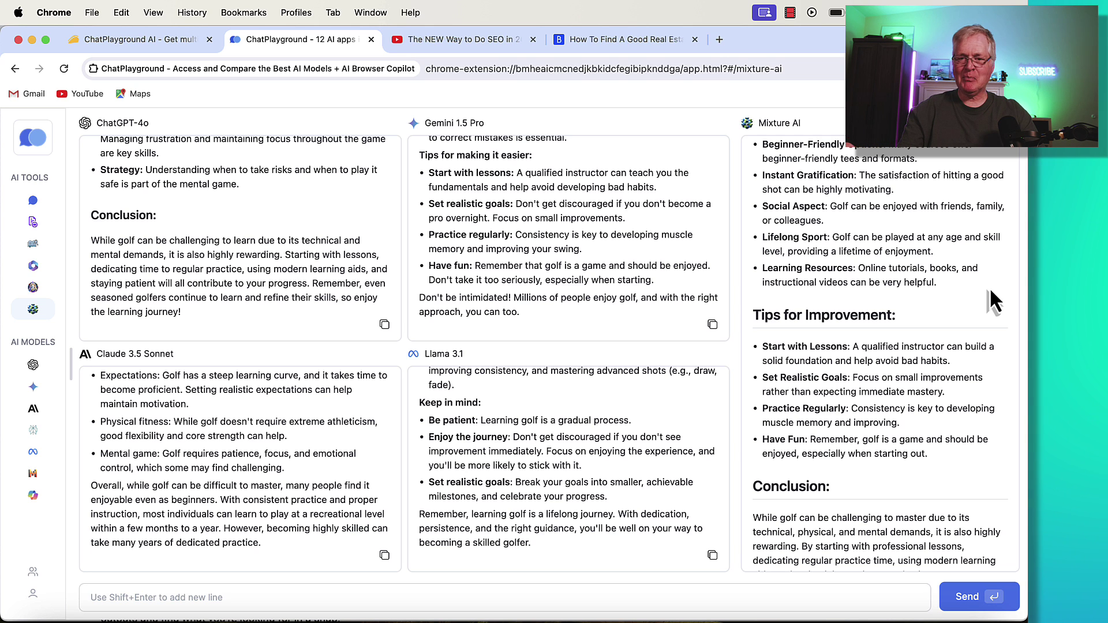
scroll(991, 292, down, 3)
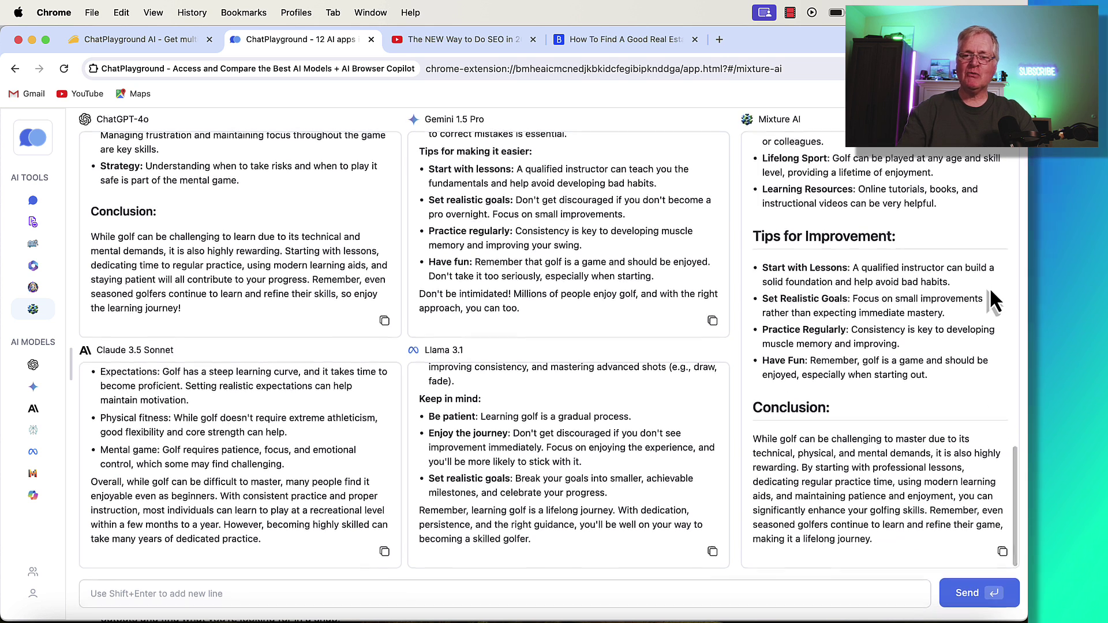
scroll(989, 288, up, 20)
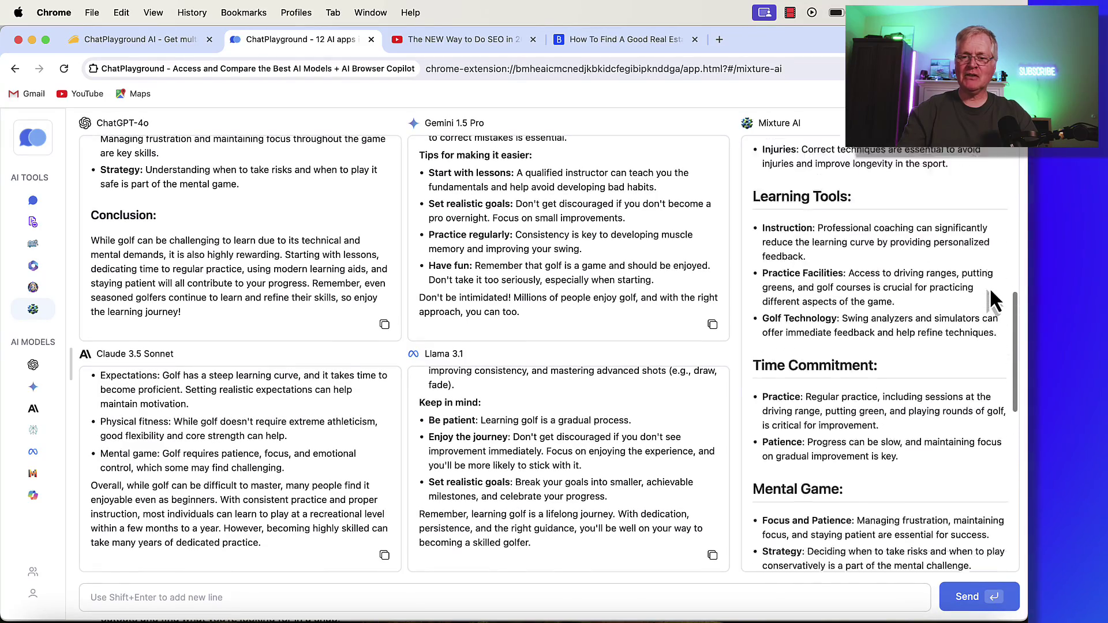
scroll(990, 287, up, 15)
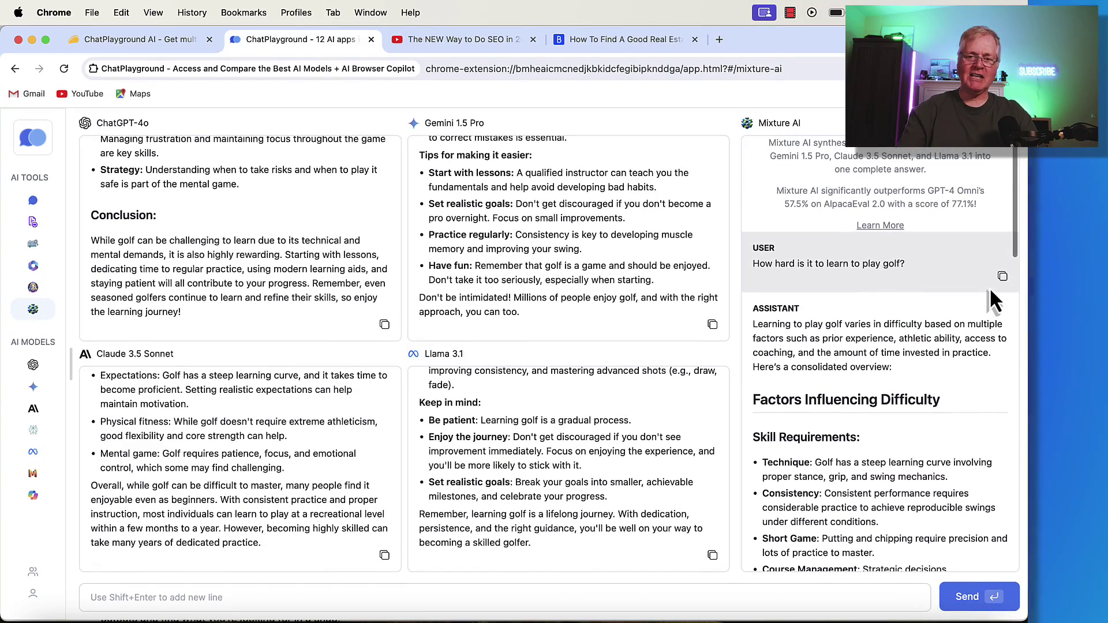
scroll(989, 288, down, 5)
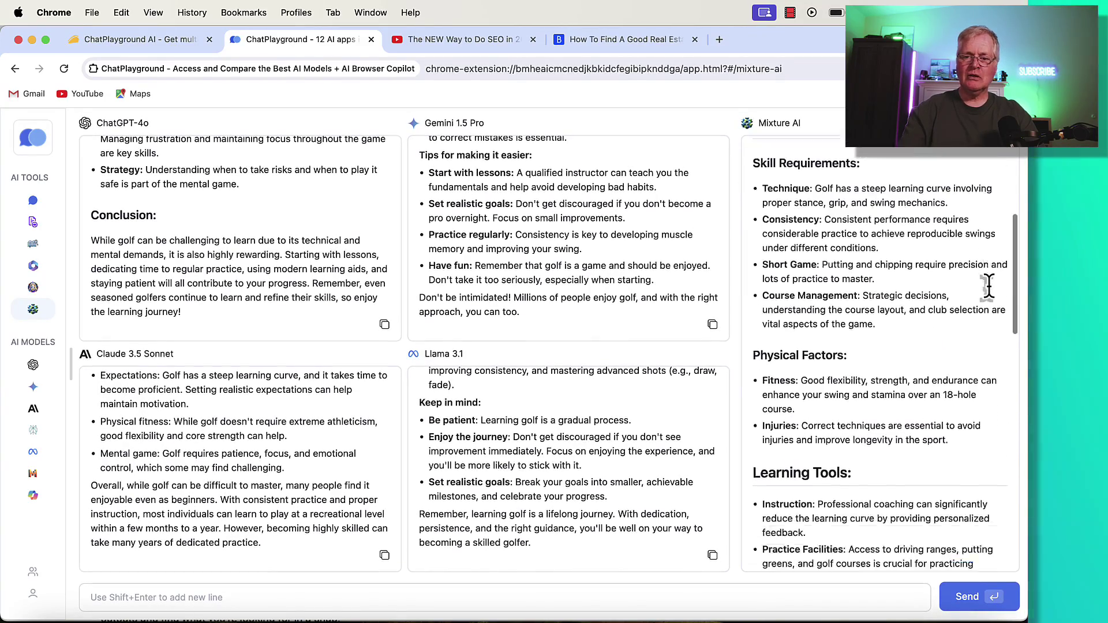
scroll(990, 287, down, 3)
scroll(990, 288, down, 1)
scroll(989, 286, down, 6)
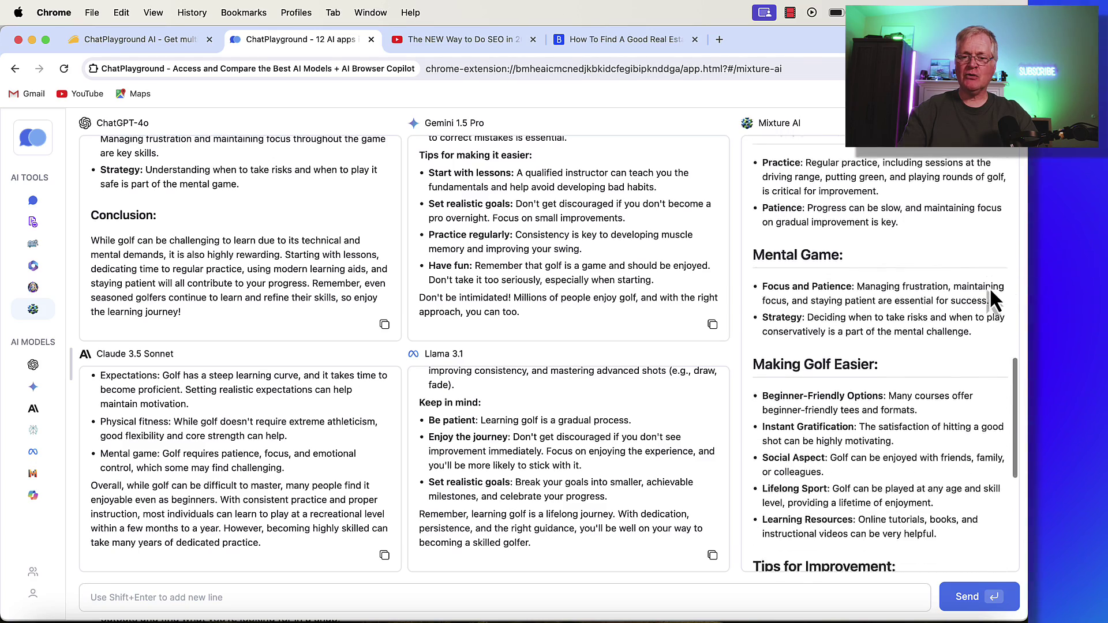
scroll(989, 286, down, 6)
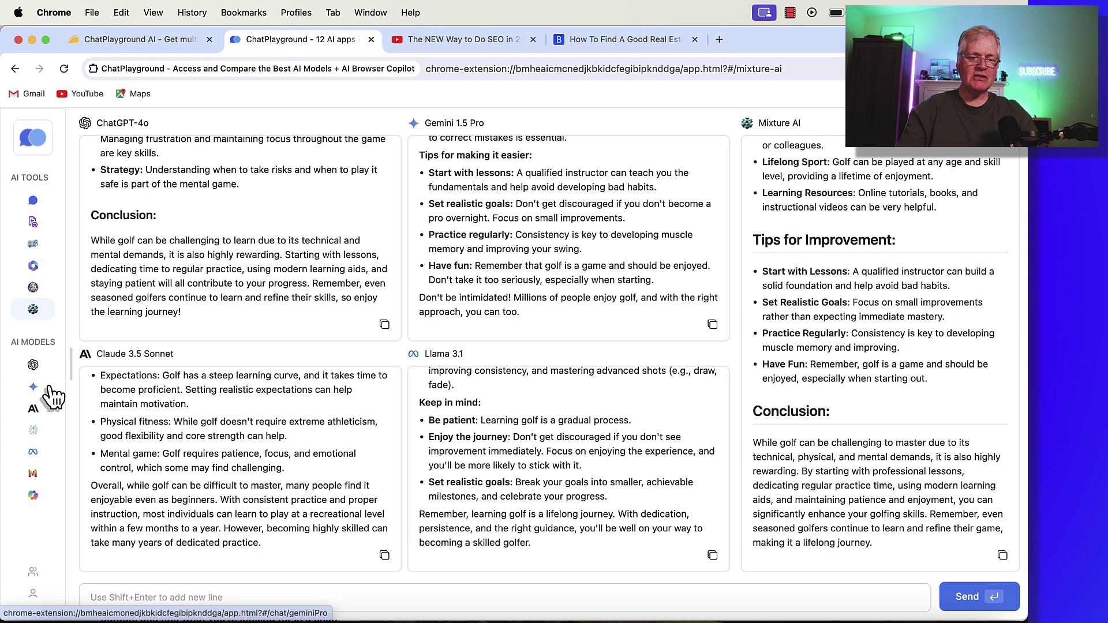
- View the ChatGPT-4o, Gemini 1.5 Pro, Claude 3.5 Sonnet, Perplexity, Llama 3.1, Mistral Large and Bing Copilot chats in turn
click(33, 366)
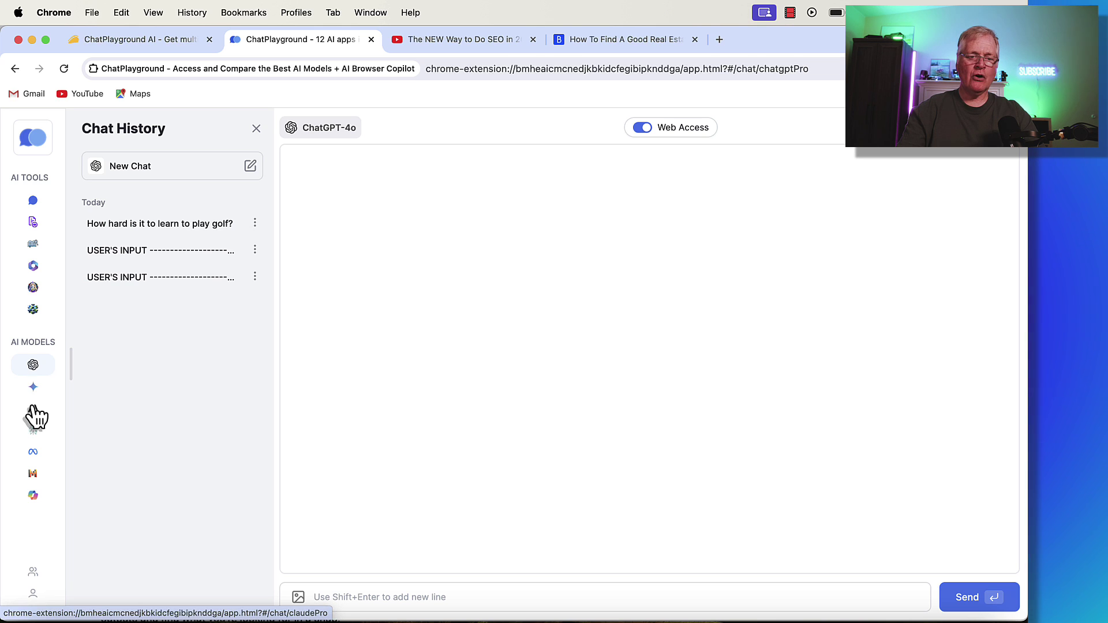
click(33, 387)
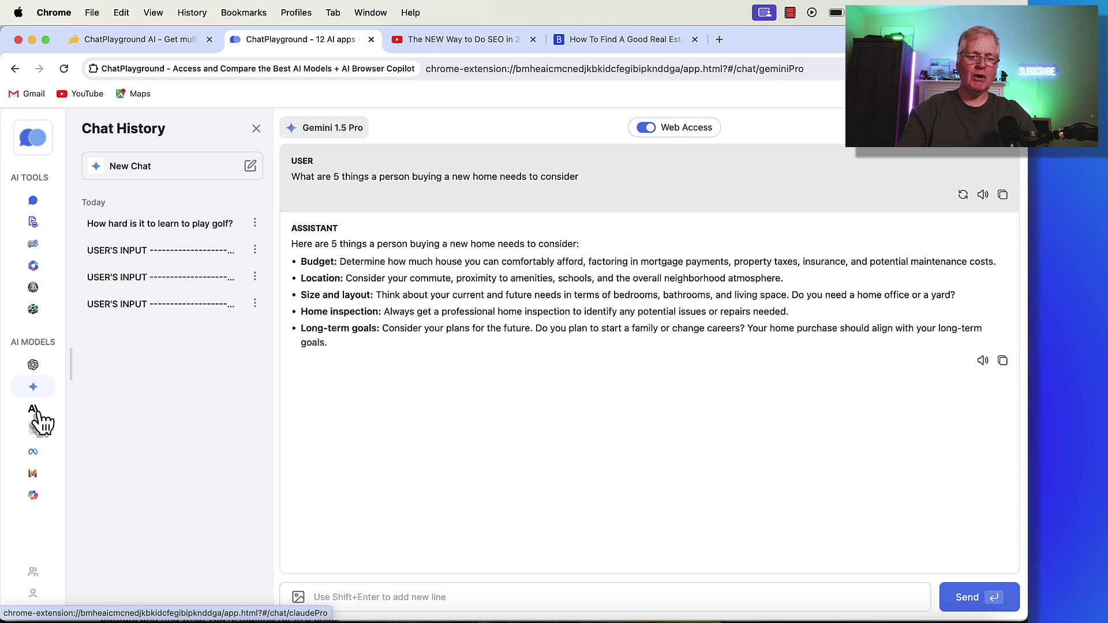
click(36, 411)
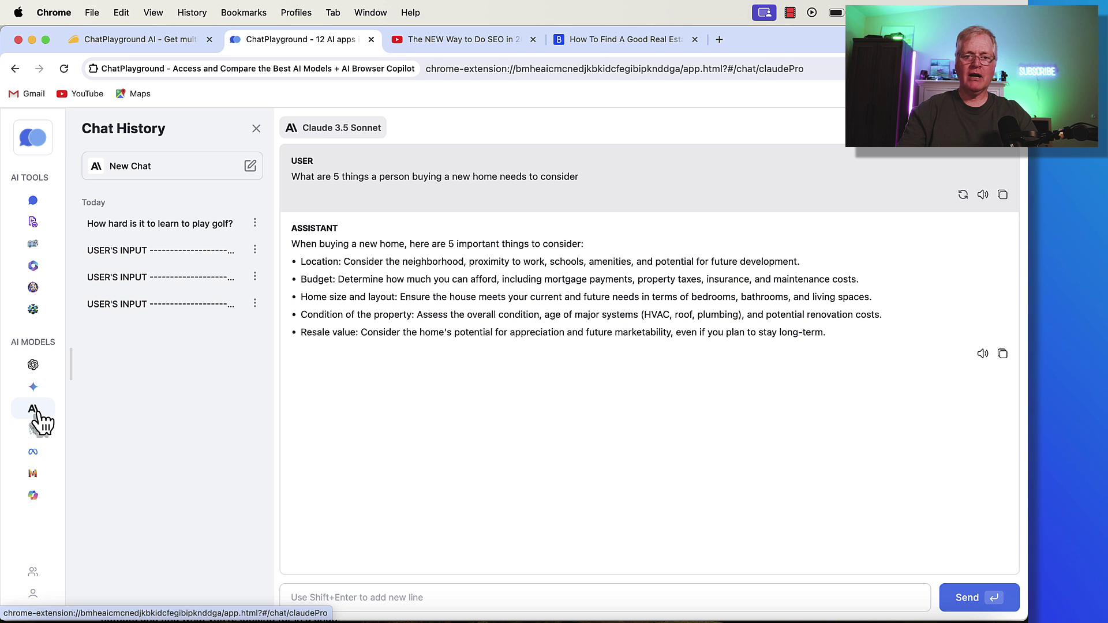
click(34, 434)
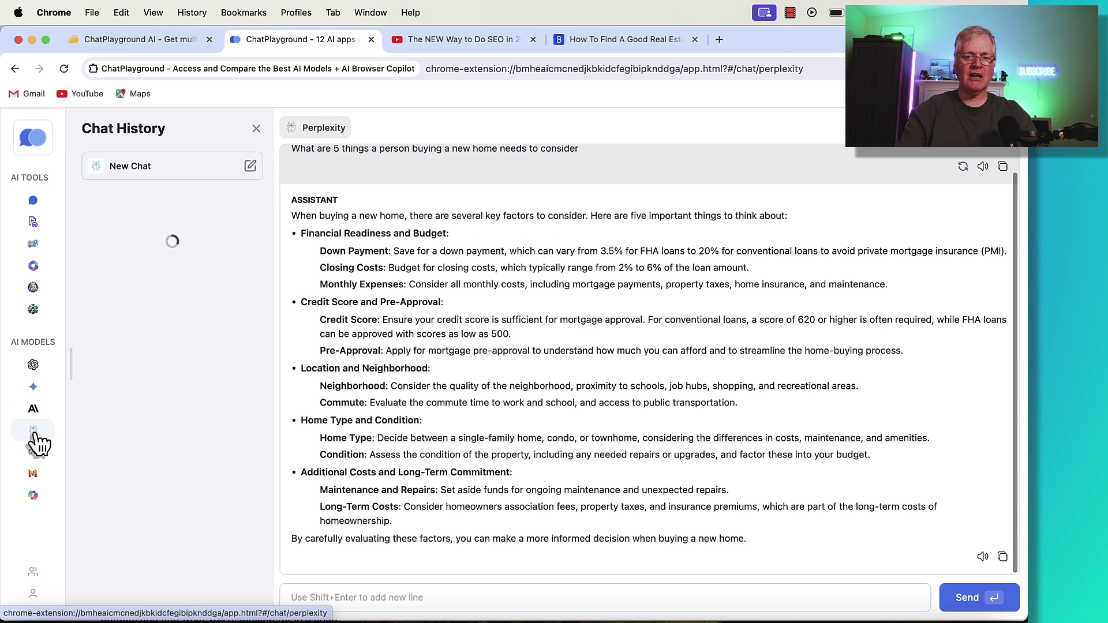
click(34, 453)
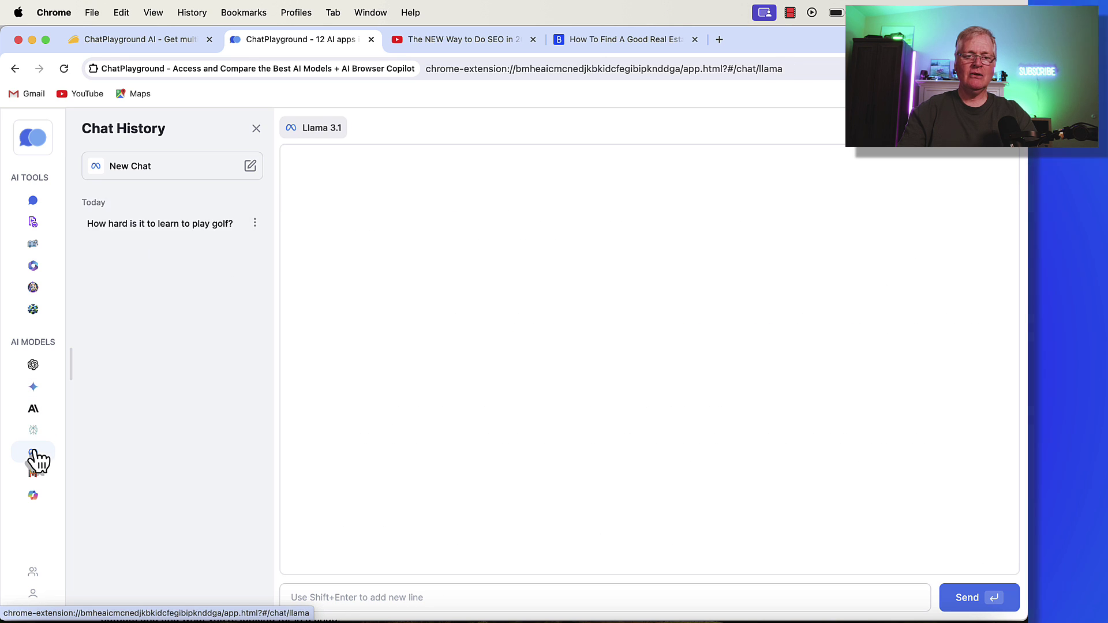
click(34, 476)
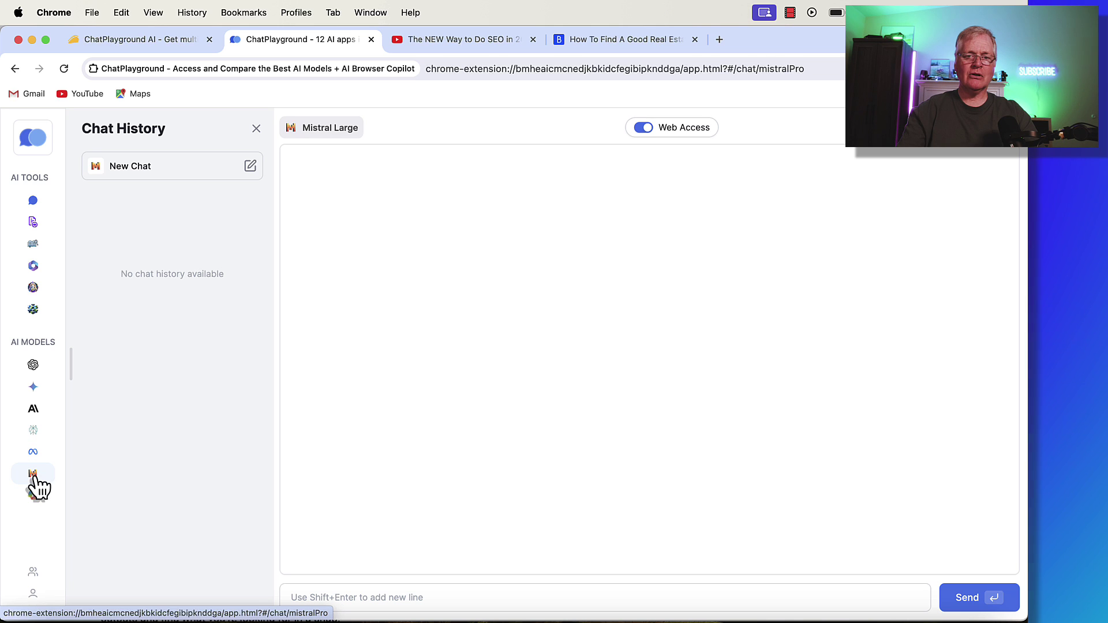
click(34, 498)
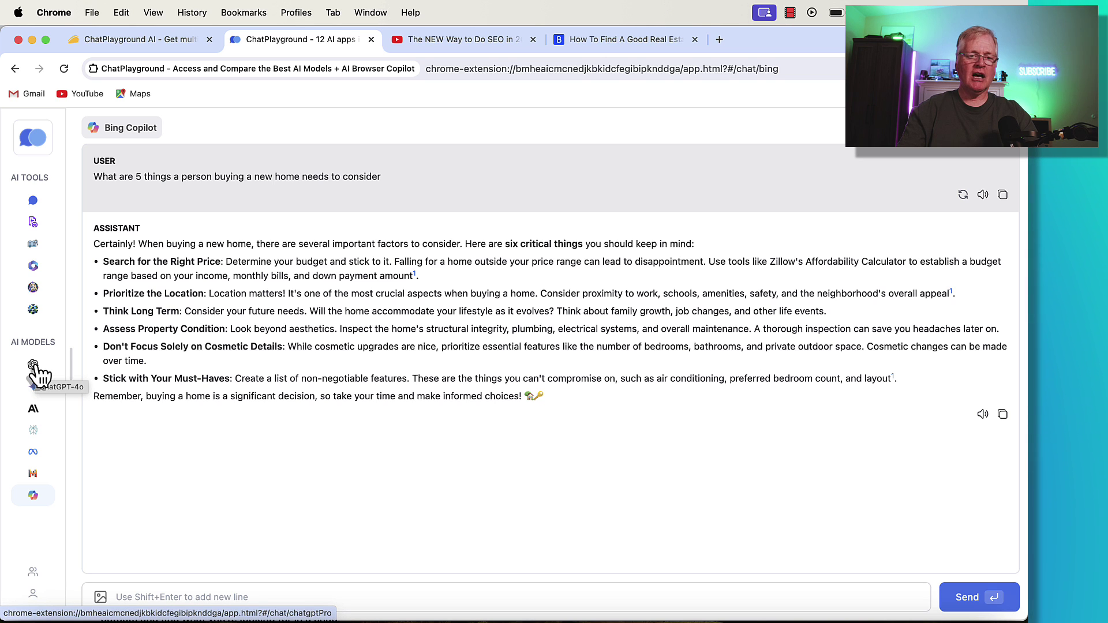
- Return to the AppSumo ChatPlayground AI page and scroll to its $59 lifetime deal at 75% off
click(173, 40)
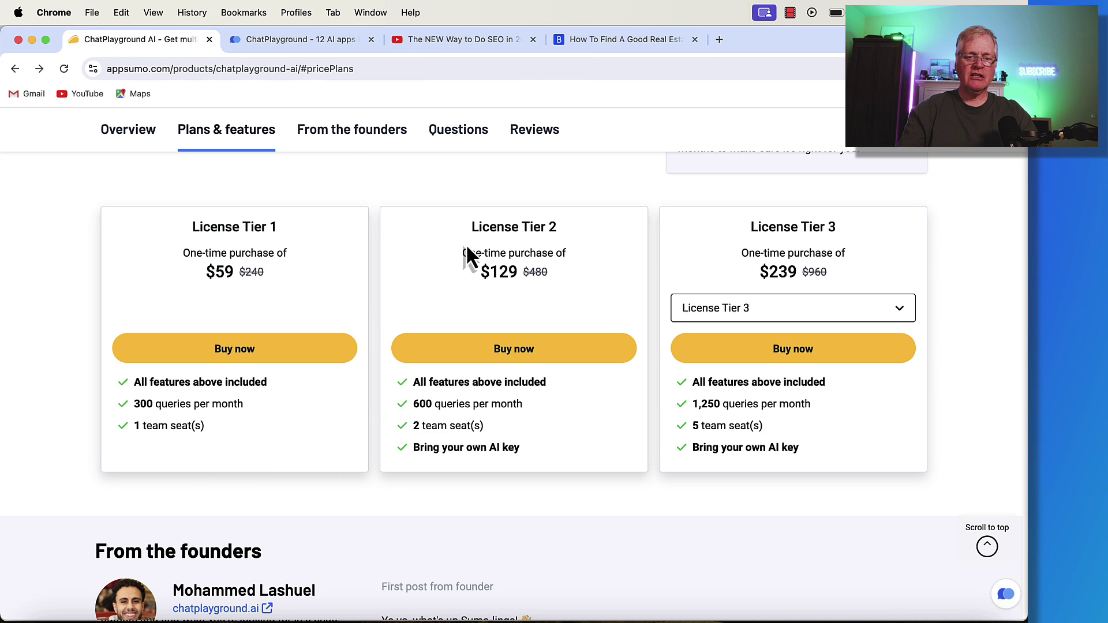
scroll(466, 248, up, 15)
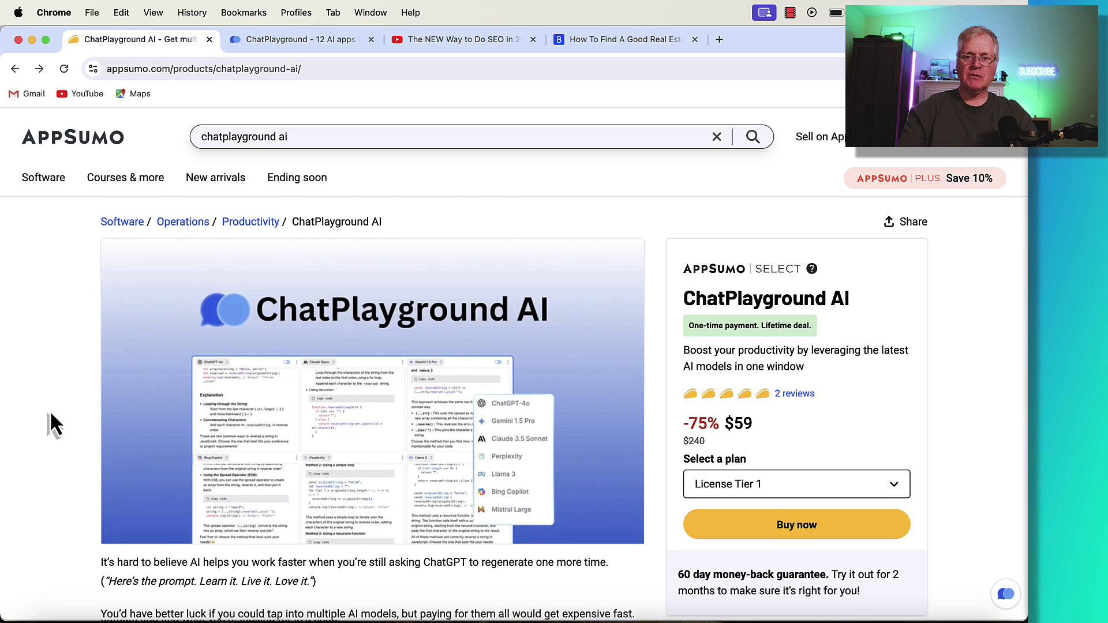
scroll(509, 442, down, 5)
scroll(509, 448, up, 5)
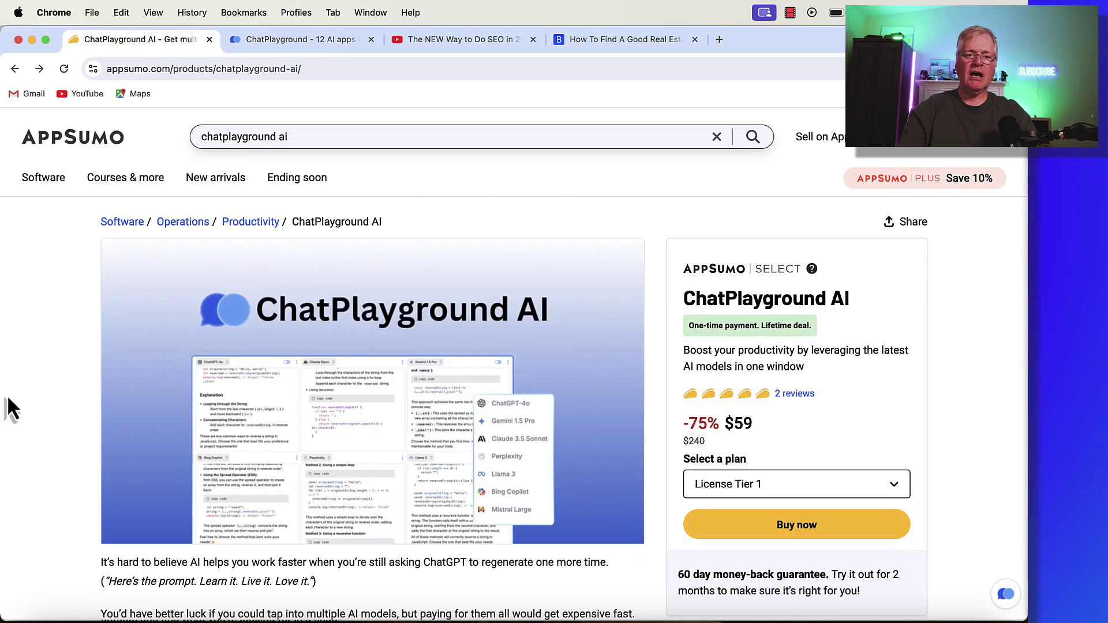